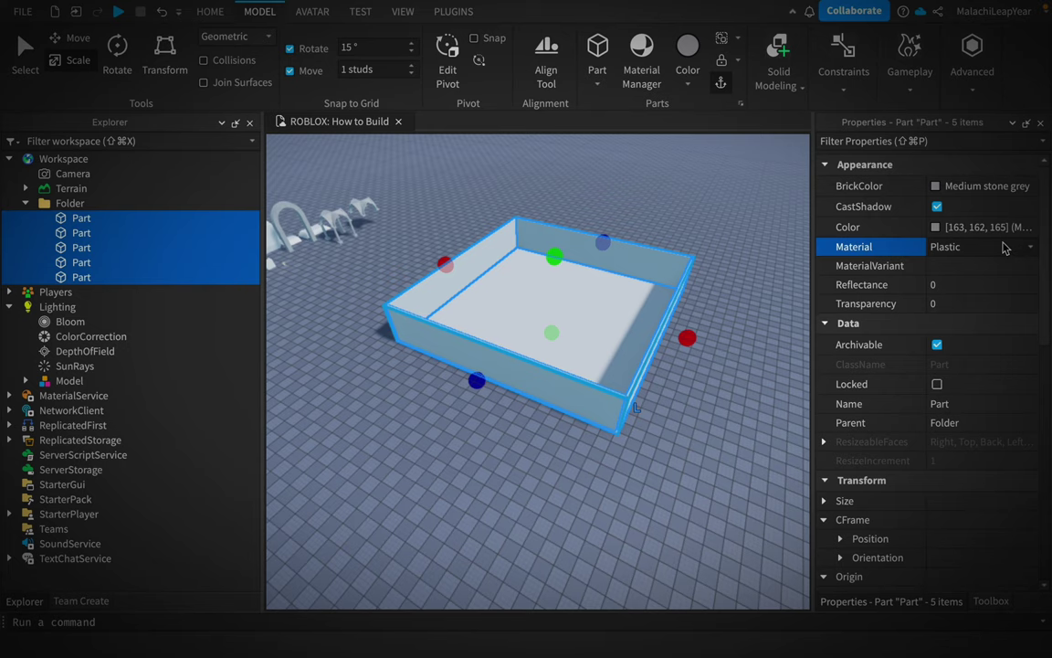
Set the material of the floor and its four surrounding walls to Concrete.
{"action": "type", "text": "concrete"}
{"action": "scroll", "coordinate": [751, 301], "scroll_direction": "up", "scroll_amount": 6}
Set the Lighting service's ClockTime to 12.5.
{"action": "left_click", "coordinate": [258, 306]}
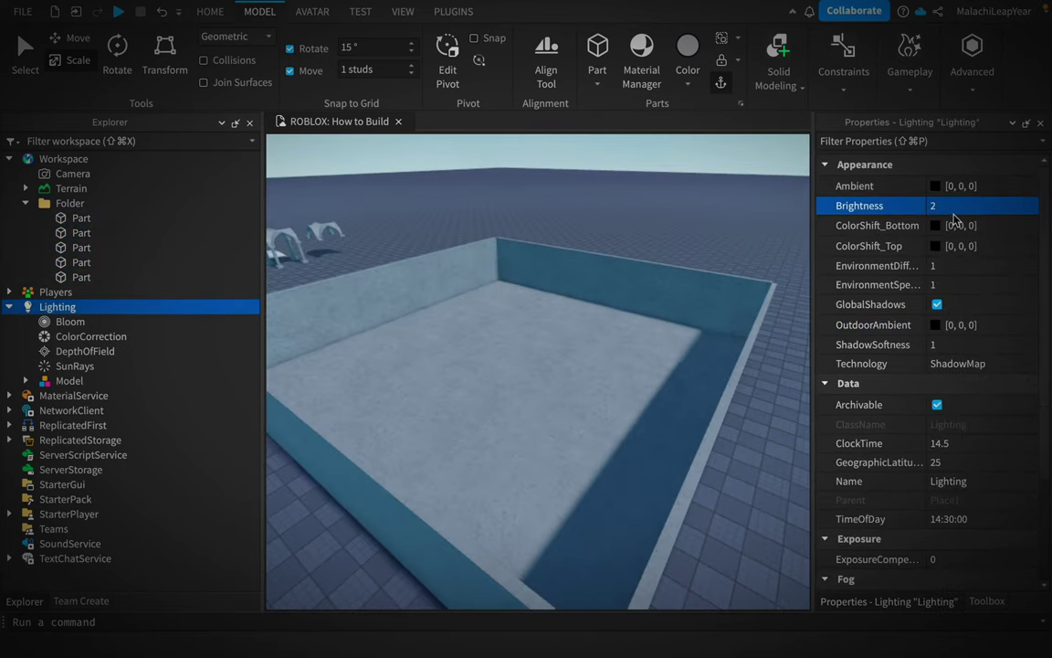
{"action": "left_click", "coordinate": [77, 323]}
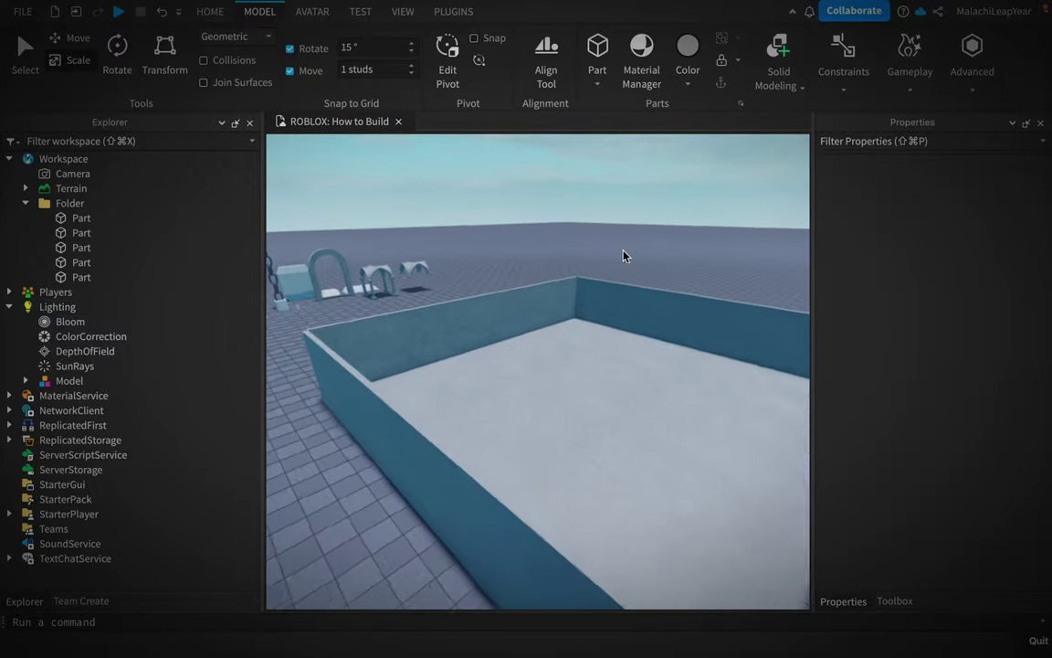
{"action": "left_click", "coordinate": [82, 355]}
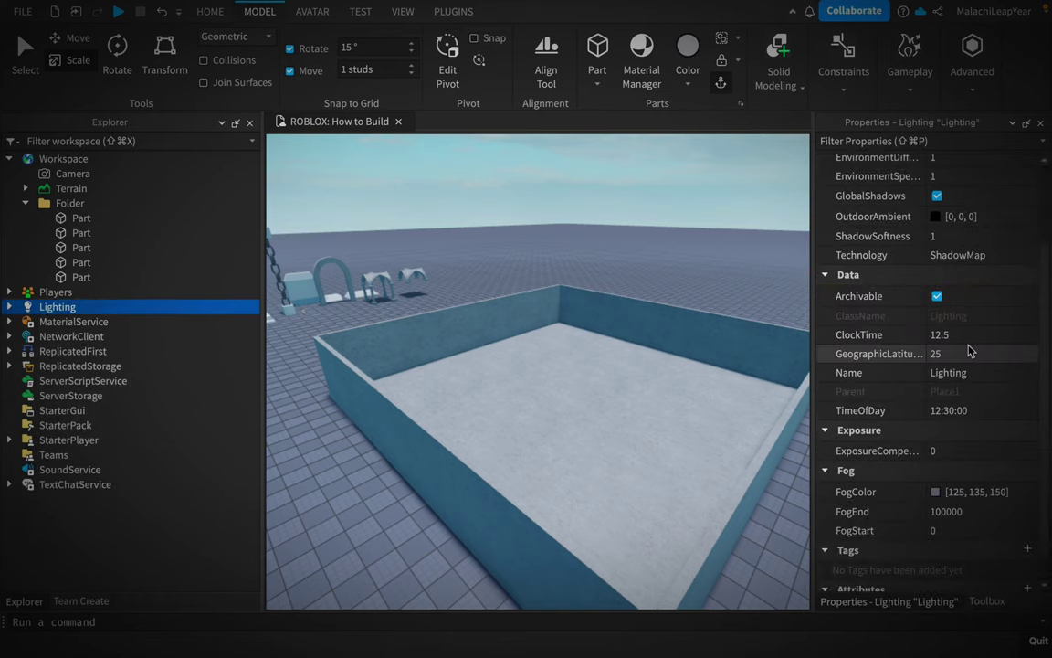
{"action": "scroll", "coordinate": [877, 356], "scroll_direction": "up", "scroll_amount": 3}
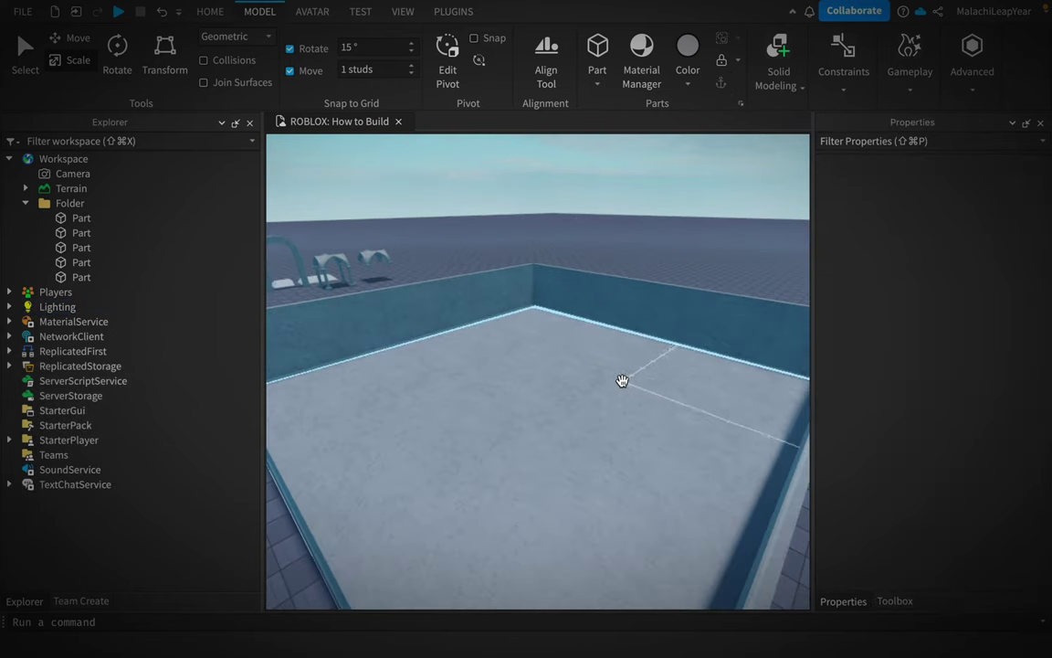
Insert a cylinder at the floor's center, flatten it into a 1-stud-thick disc, and add a spawn location beside it.
{"action": "left_click", "coordinate": [622, 380]}
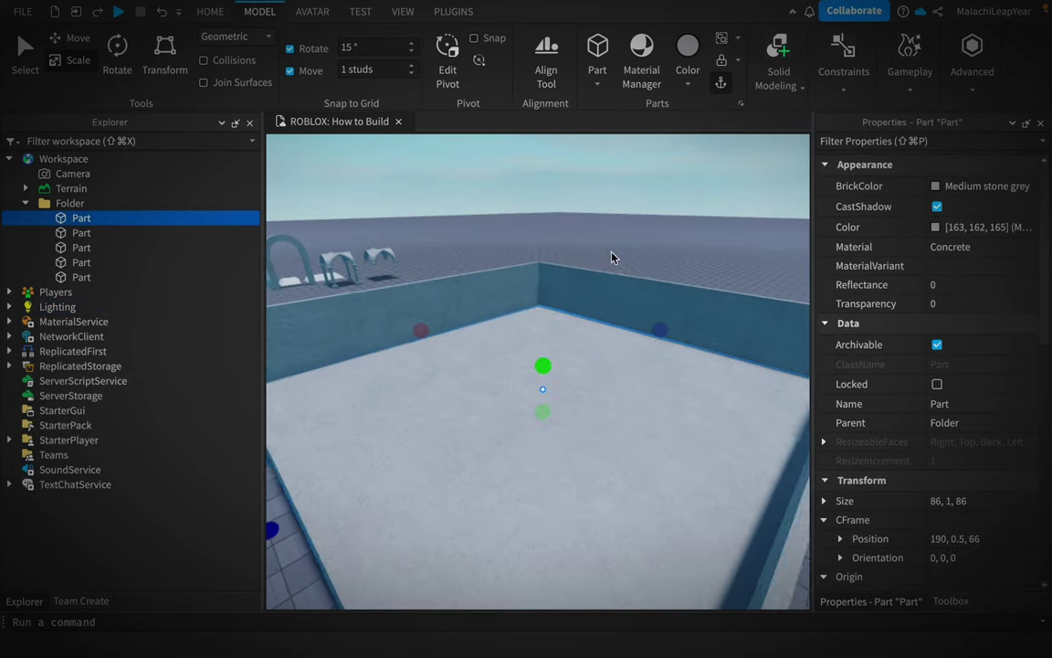
{"action": "left_click", "coordinate": [627, 175]}
{"action": "key", "text": "f"}
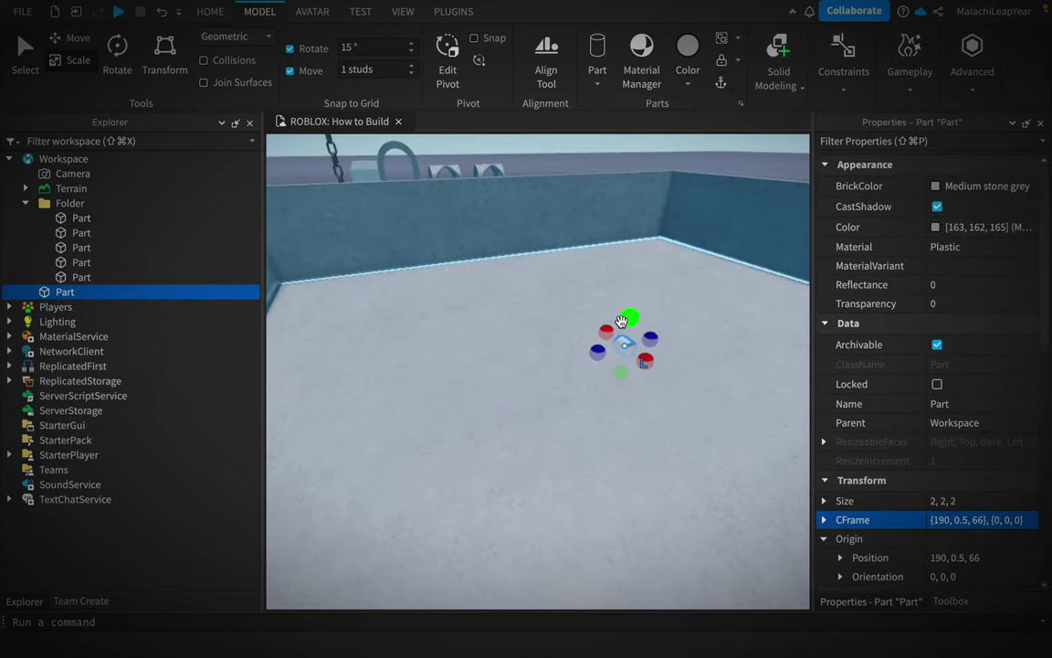
{"action": "key", "text": "ctrl+4"}
{"action": "left_click_drag", "start_coordinate": [615, 281], "coordinate": [676, 407]}
{"action": "left_click", "coordinate": [947, 73]}
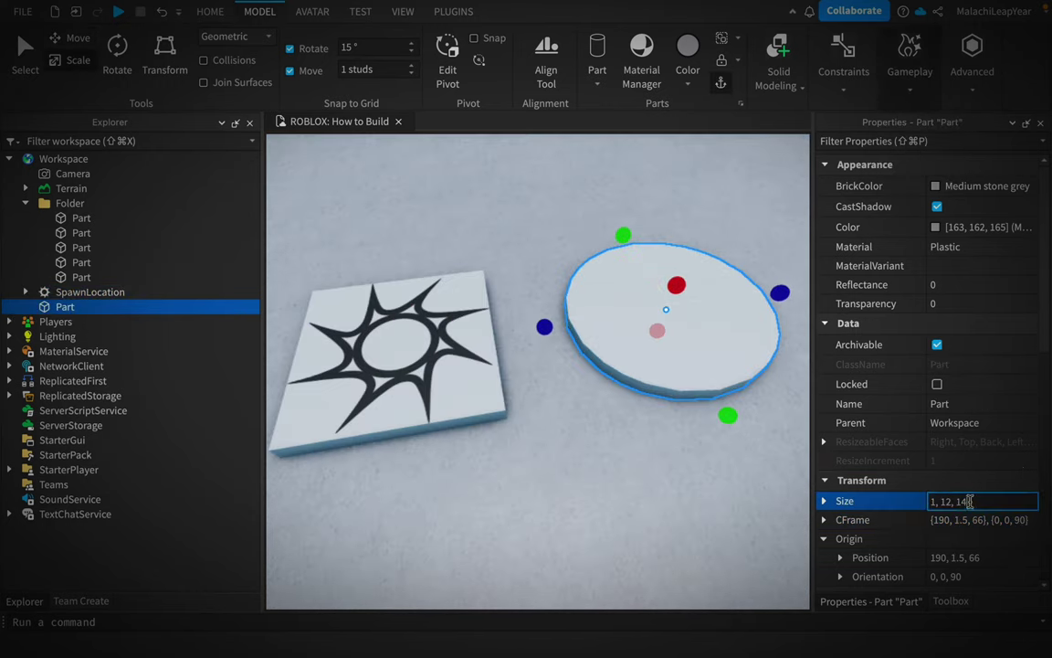
Reshape the spawn location into a cylinder oriented 0, 0, 90 so it forms a flat round pad.
{"action": "left_click", "coordinate": [90, 291]}
{"action": "left_click", "coordinate": [84, 306]}
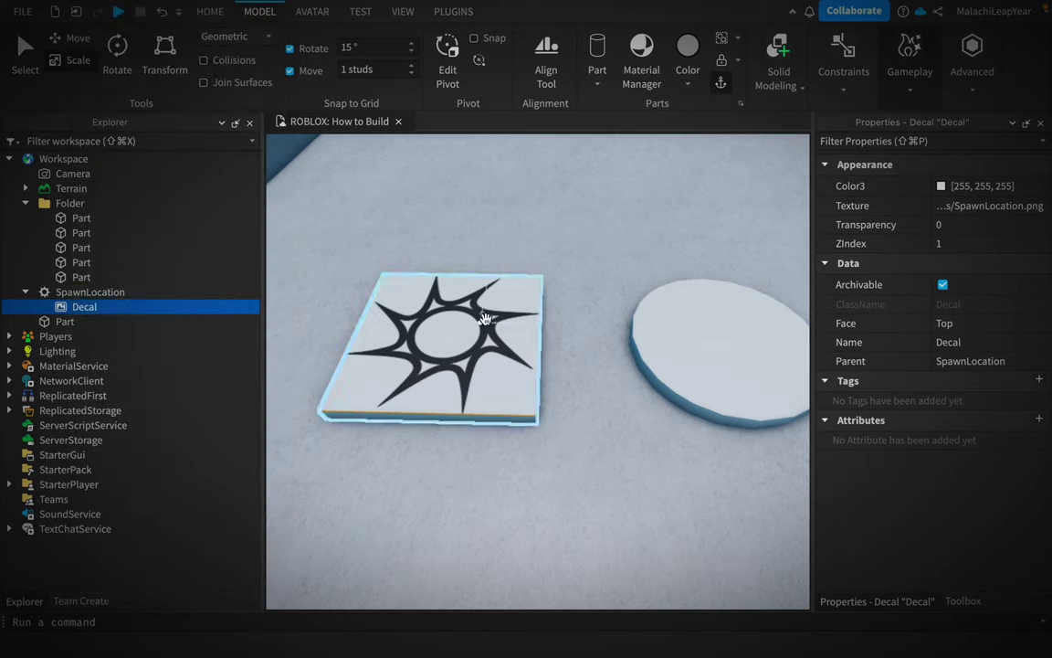
{"action": "left_click", "coordinate": [89, 291]}
{"action": "scroll", "coordinate": [985, 517], "scroll_direction": "down", "scroll_amount": 10}
{"action": "left_click", "coordinate": [949, 379]}
{"action": "scroll", "coordinate": [959, 439], "scroll_direction": "down", "scroll_amount": 5}
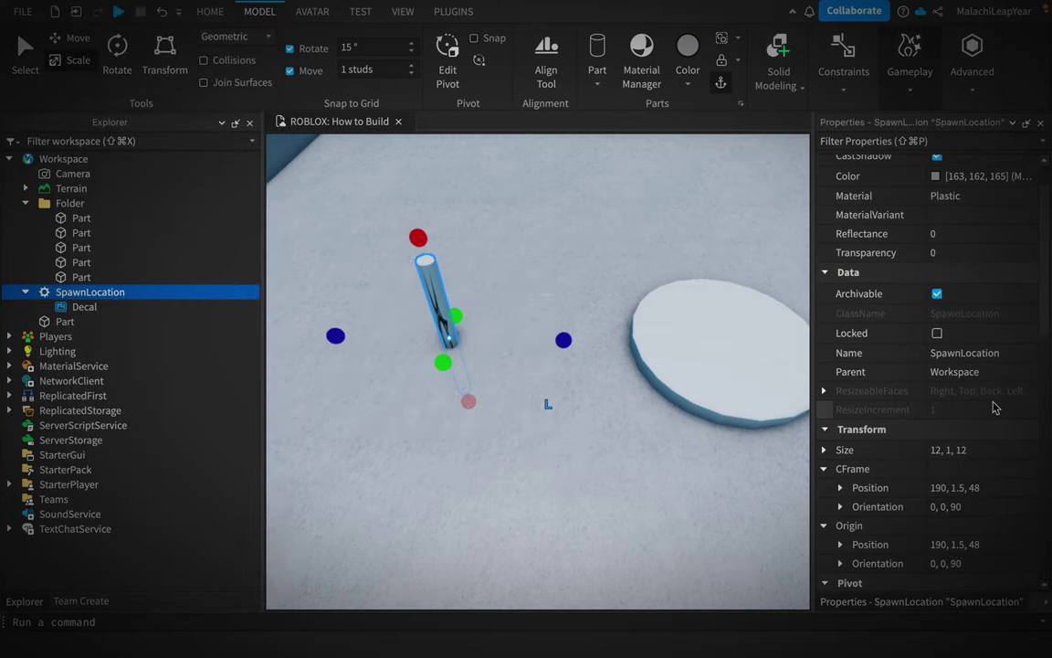
{"action": "key", "text": "Down"}
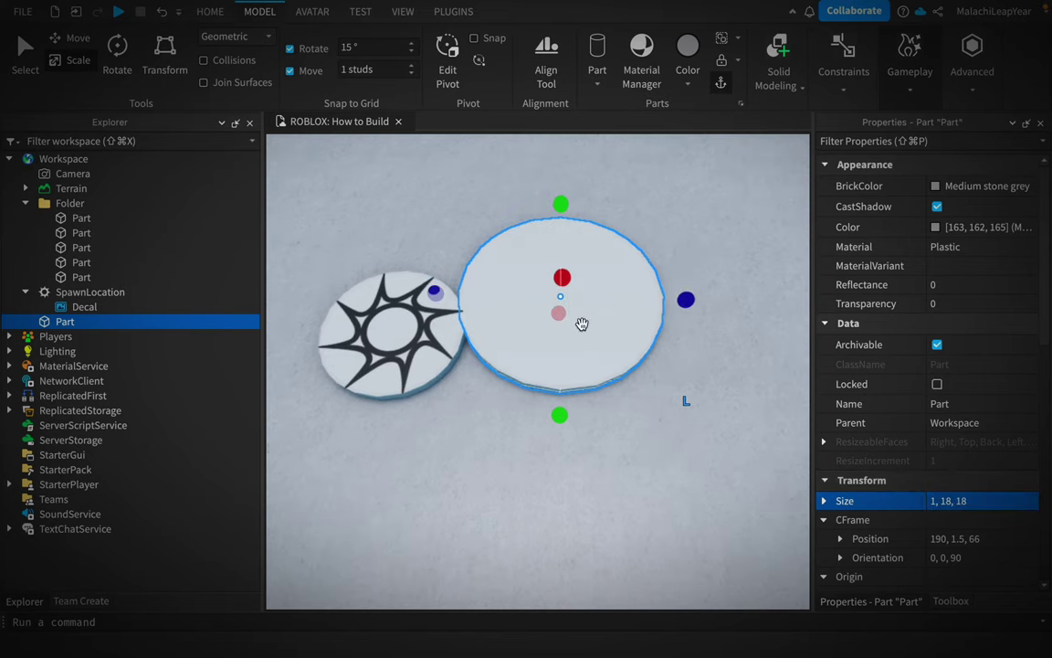
Thicken the 18-stud-wide base disc under the spawn pad to 3.5 studs.
{"action": "left_click_drag", "start_coordinate": [561, 277], "coordinate": [561, 259]}
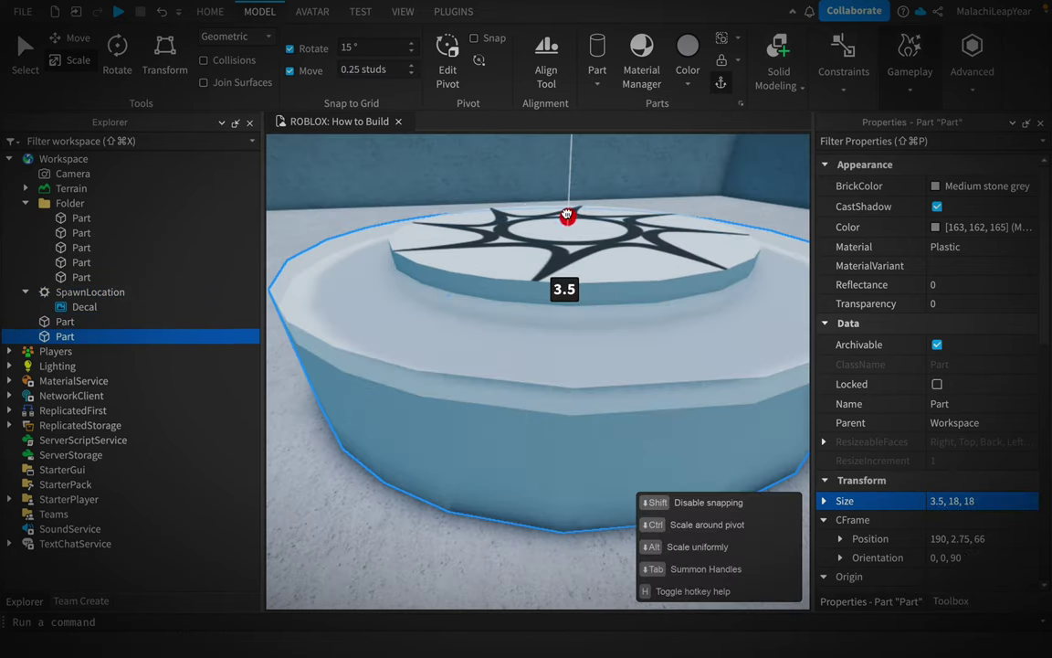
{"action": "left_click_drag", "start_coordinate": [565, 285], "coordinate": [599, 293]}
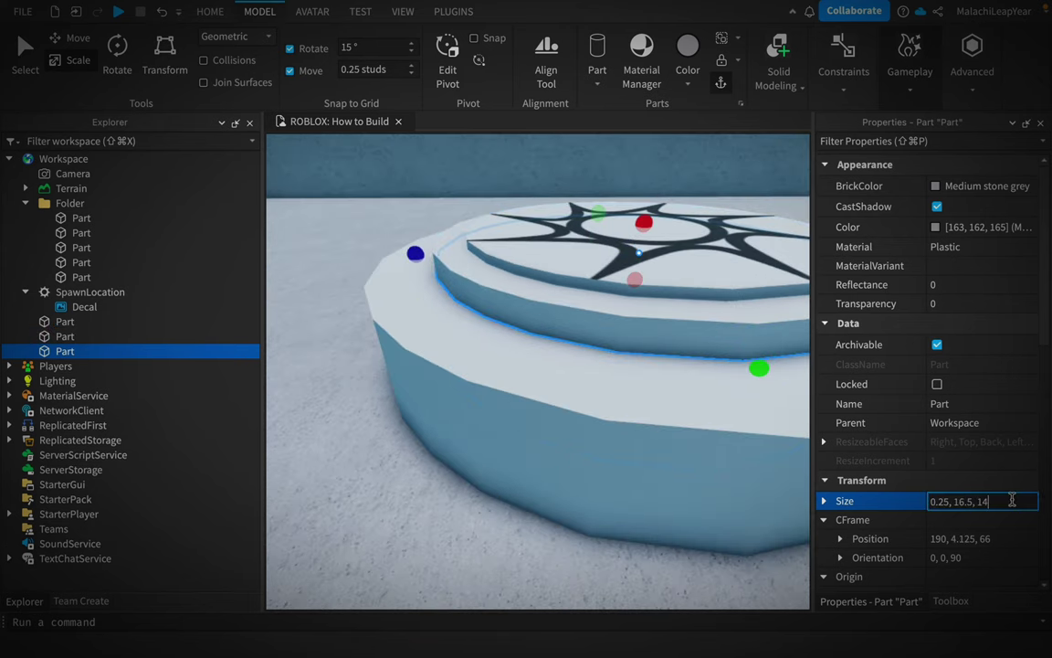
Set the upper tier disc's last dimension to 14.5 and size a thin trim disc on the base to 0.125, 16.5, 16.5.
{"action": "type", "text": "5"}
{"action": "key", "text": "Return"}
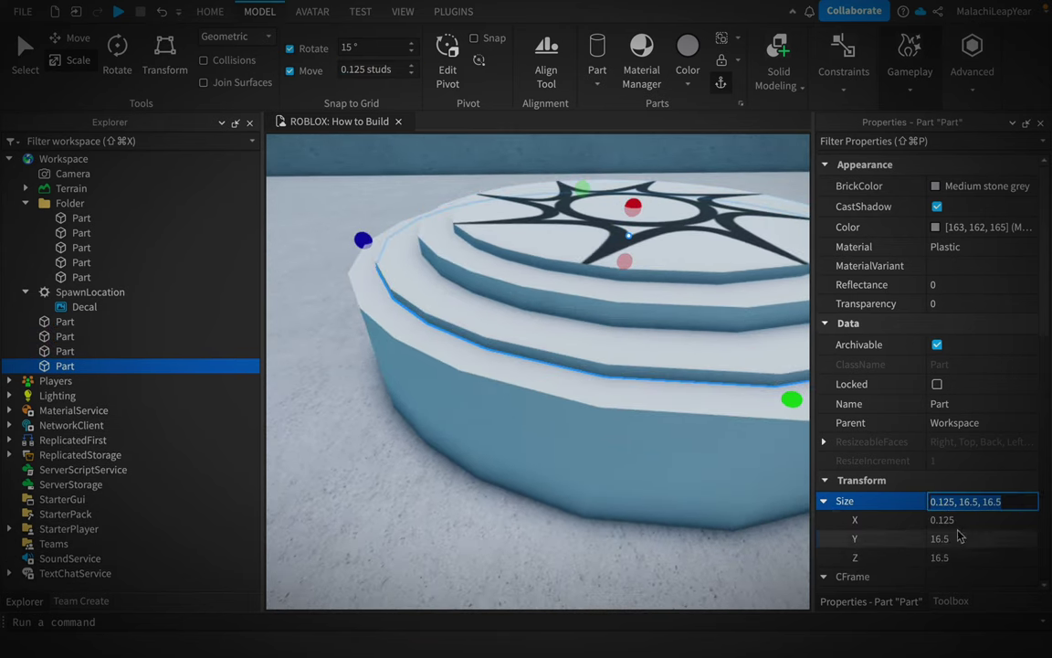
{"action": "key", "text": "Tab"}
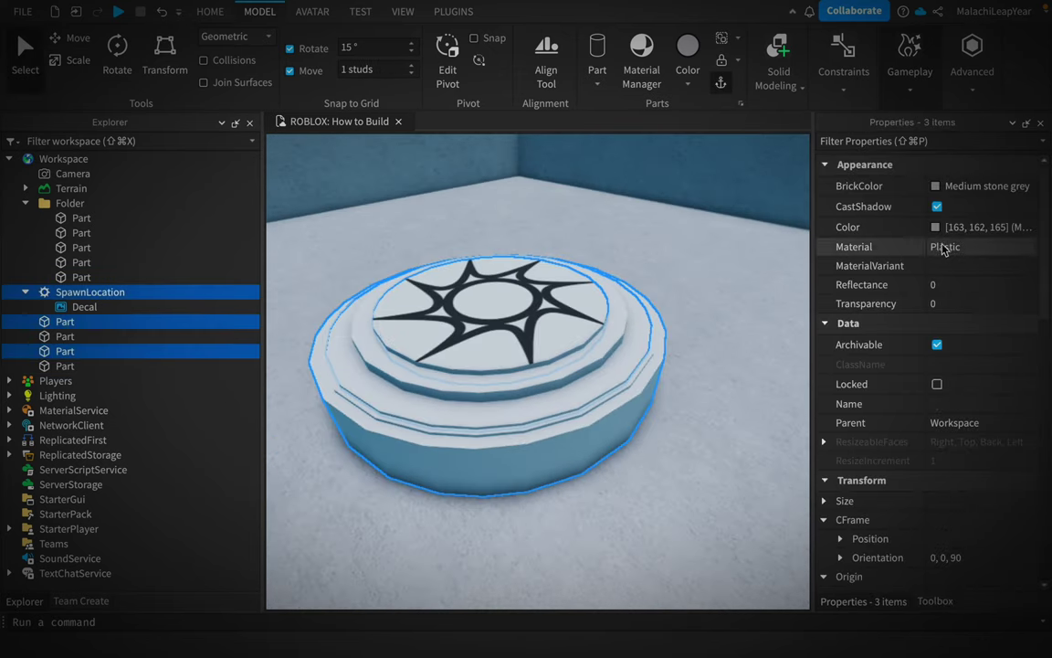
Give the spawn pad and its two main tier discs a concrete material and the color 120, 120, 120.
{"action": "left_click", "coordinate": [970, 251]}
{"action": "type", "text": "120, 120, 120"}
{"action": "key", "text": "Return"}
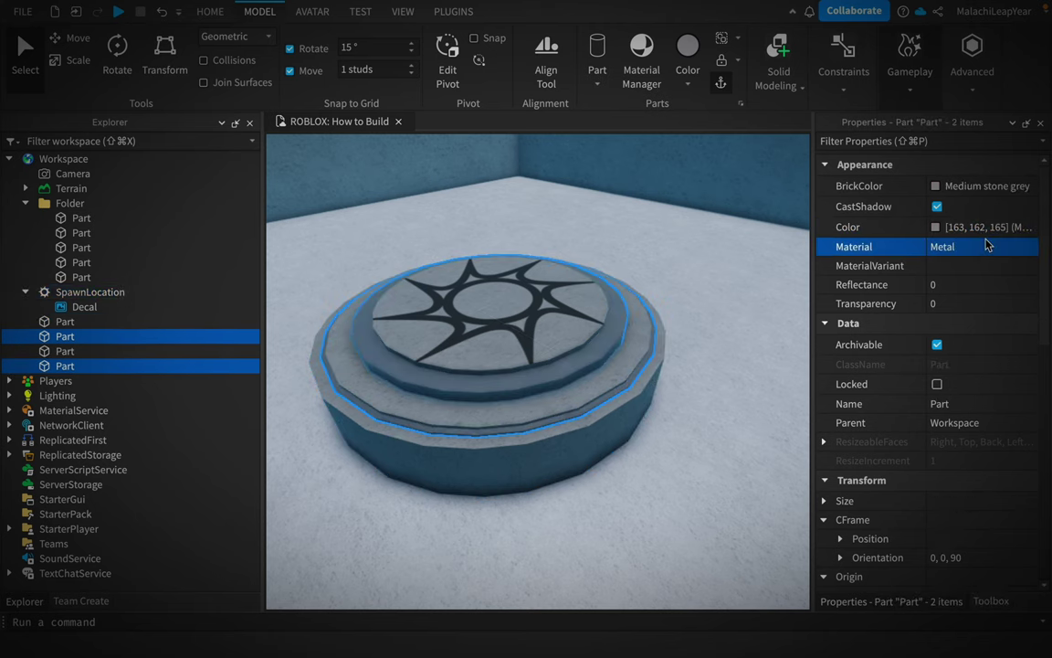
Set the color of the platform's two metal trim discs to 200, 200, 200.
{"action": "left_click", "coordinate": [993, 226]}
{"action": "type", "text": "20"}
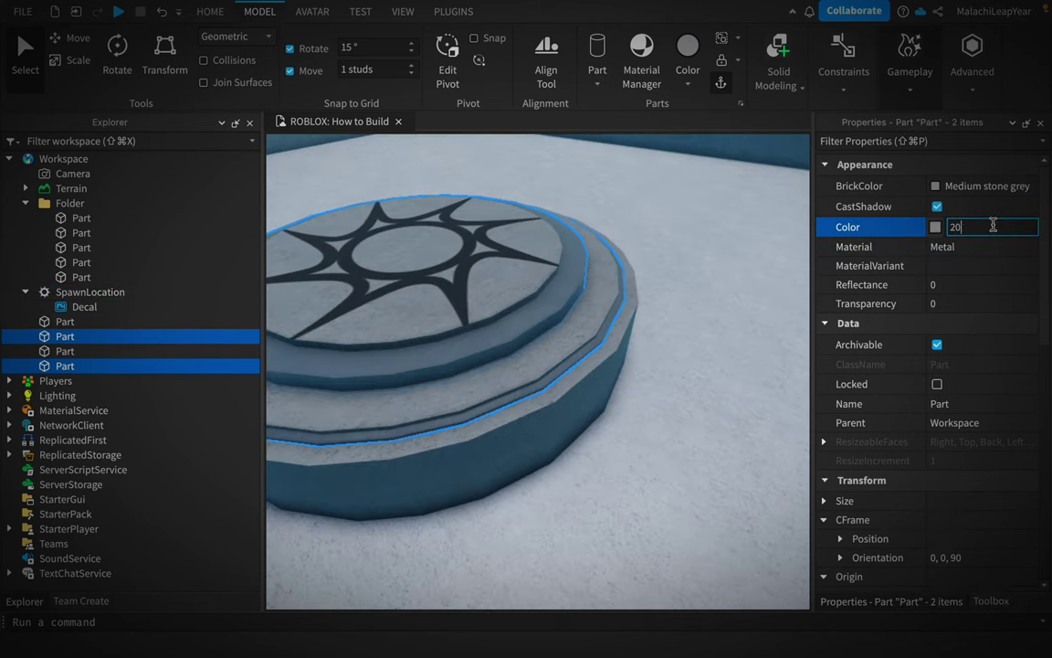
{"action": "left_click", "coordinate": [1010, 189]}
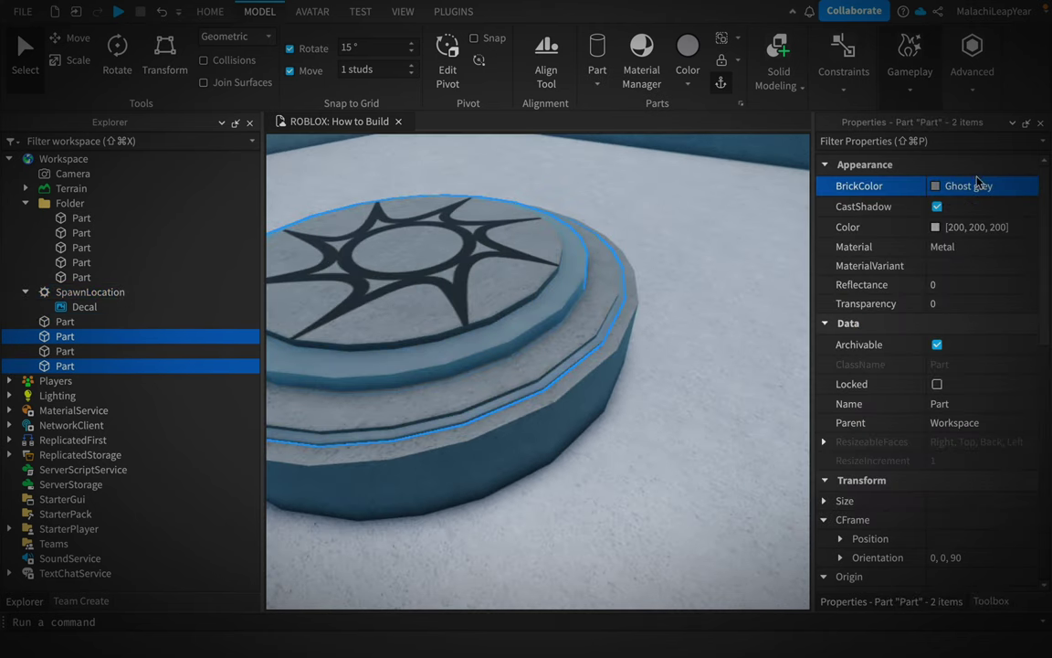
Recolor the two metal trim discs Laurel green and adjust their color to 170, 190, 155.
{"action": "left_click", "coordinate": [918, 190]}
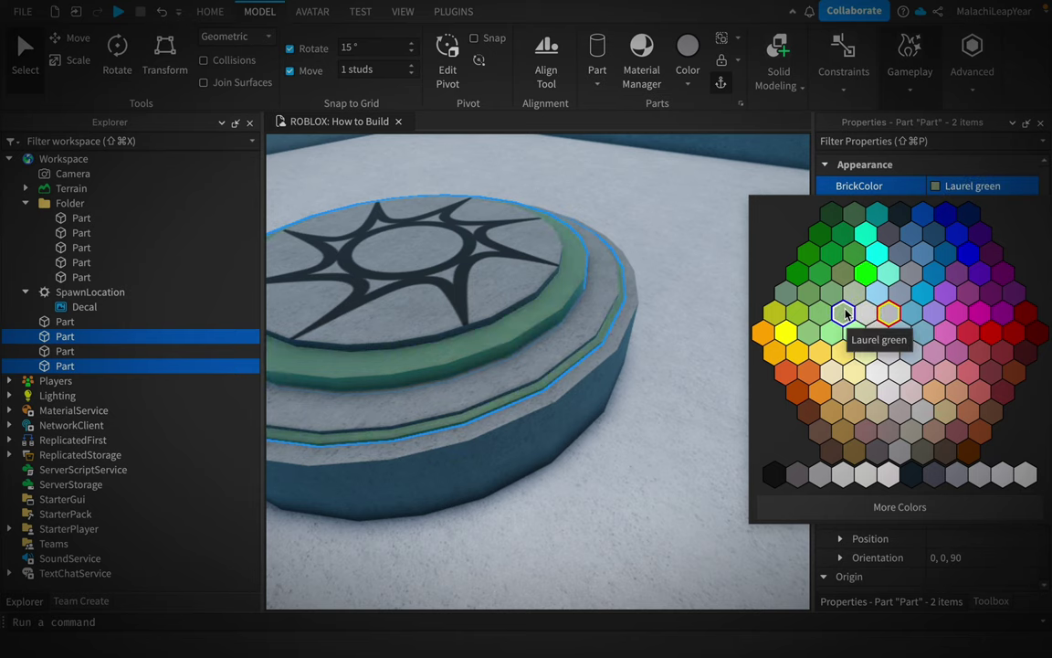
{"action": "left_click", "coordinate": [846, 313]}
{"action": "left_click", "coordinate": [1006, 227]}
Insert a block and a wedge part on the floor next to the round spawn platform.
{"action": "scroll", "coordinate": [639, 195], "scroll_direction": "down", "scroll_amount": 3}
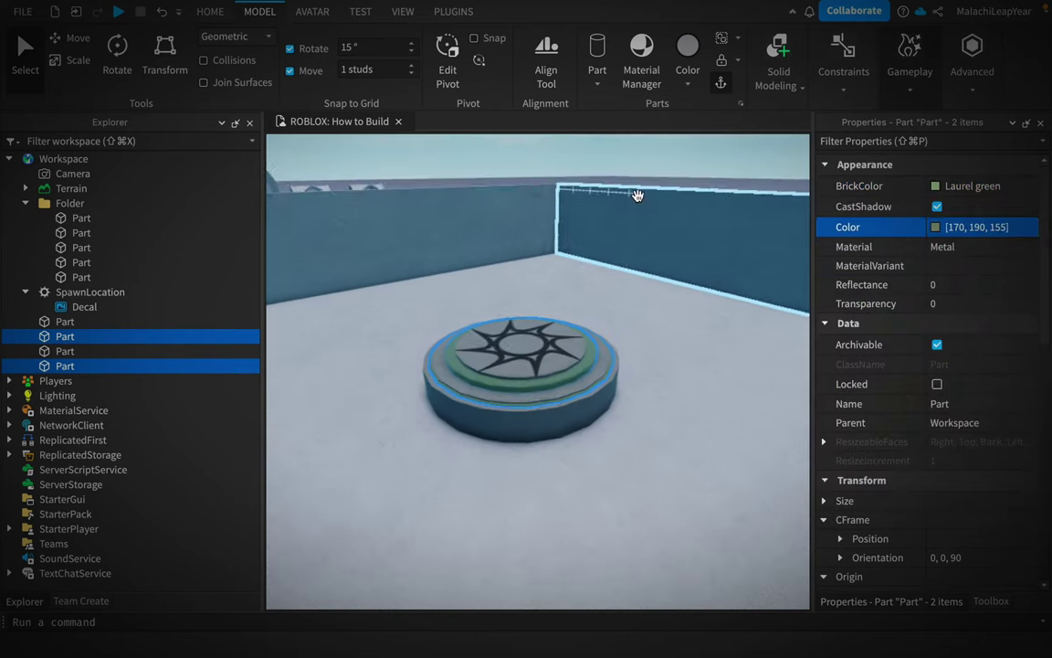
{"action": "scroll", "coordinate": [646, 299], "scroll_direction": "up", "scroll_amount": 3}
{"action": "left_click", "coordinate": [646, 299]}
{"action": "left_click", "coordinate": [597, 73]}
{"action": "left_click", "coordinate": [597, 84]}
{"action": "left_click", "coordinate": [571, 146]}
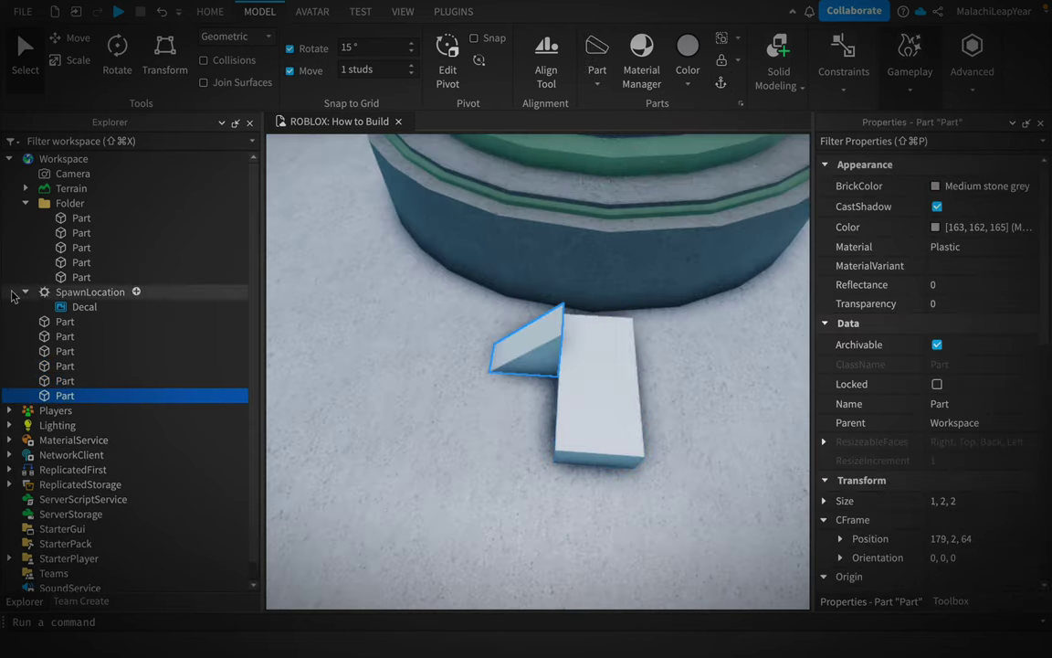
Move the spawn location and loose parts into the workspace folder, and raise the block beside the platform to 3 studs tall.
{"action": "left_click_drag", "start_coordinate": [475, 475], "coordinate": [754, 133]}
{"action": "left_click_drag", "start_coordinate": [131, 228], "coordinate": [130, 224]}
{"action": "left_click", "coordinate": [601, 364]}
{"action": "left_click_drag", "start_coordinate": [593, 311], "coordinate": [589, 263]}
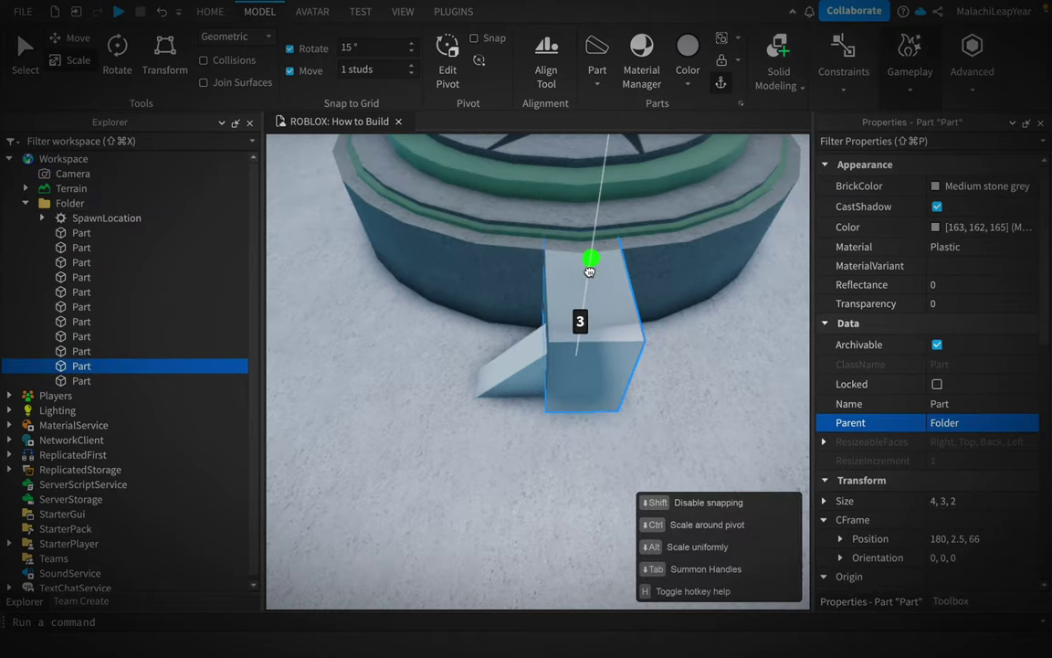
Duplicate the block and scale the copy into a 0.5-stud-thick side panel against the platform, with move snapping at 0.5 studs.
{"action": "right_click_drag", "start_coordinate": [571, 369], "coordinate": [545, 326]}
{"action": "scroll", "coordinate": [599, 312], "scroll_direction": "up", "scroll_amount": 3}
{"action": "key", "text": "ctrl+d"}
{"action": "left_click_drag", "start_coordinate": [600, 313], "coordinate": [570, 228]}
{"action": "left_click", "coordinate": [374, 70]}
{"action": "type", "text": "0.5"}
{"action": "key", "text": "Return"}
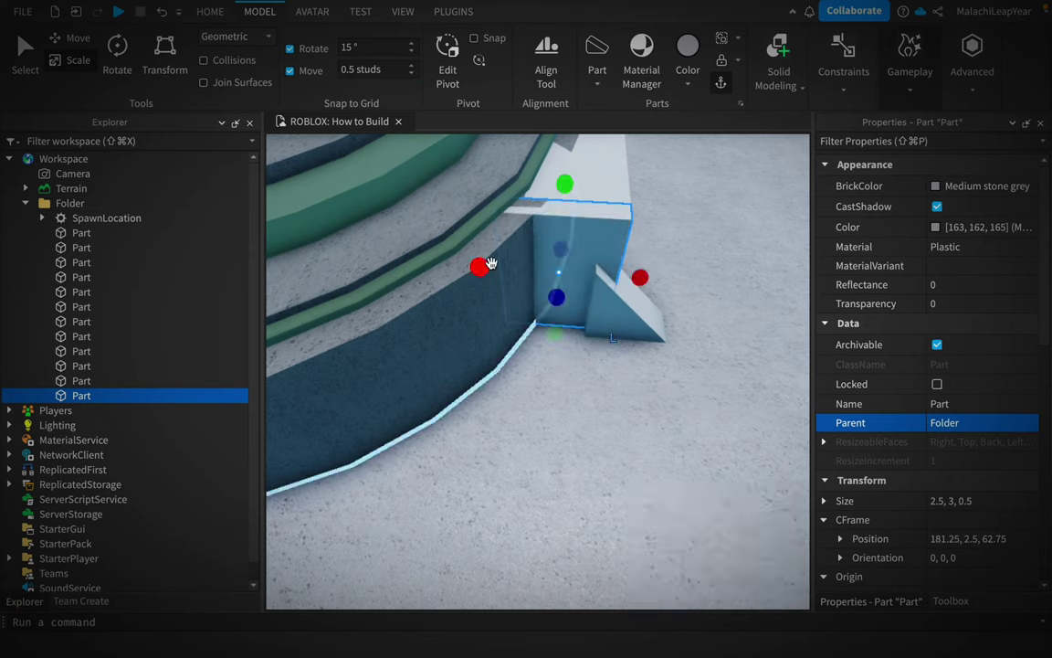
{"action": "left_click_drag", "start_coordinate": [553, 274], "coordinate": [472, 260]}
Give the side panel a green diamond-plate finish and move the 0.5-stud-thick wedge up beside it.
{"action": "left_click", "coordinate": [483, 212]}
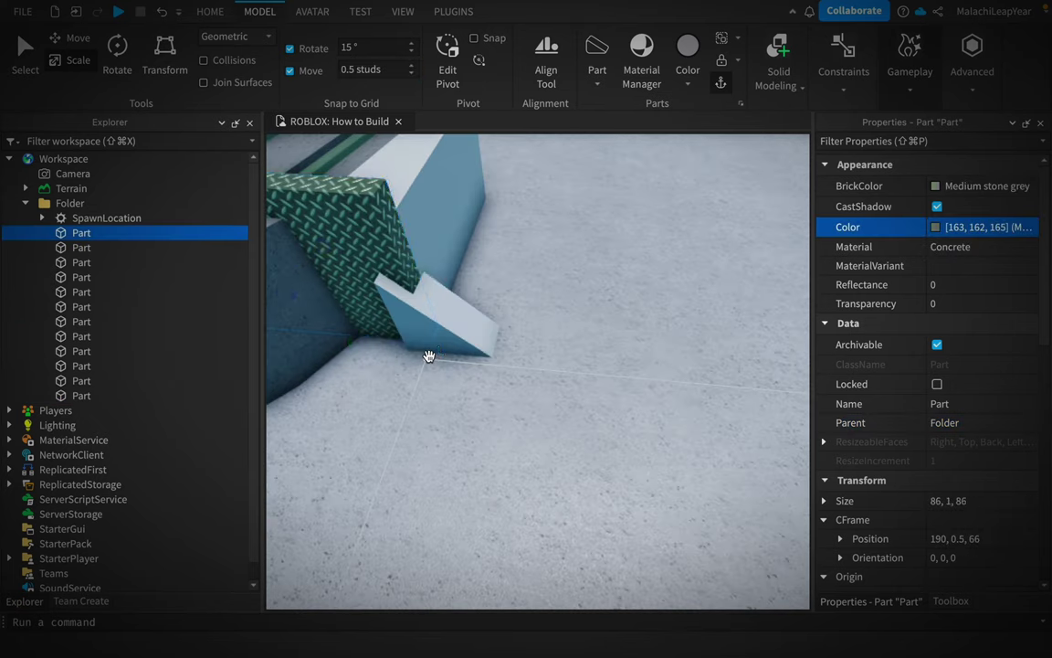
{"action": "left_click_drag", "start_coordinate": [424, 358], "coordinate": [482, 271]}
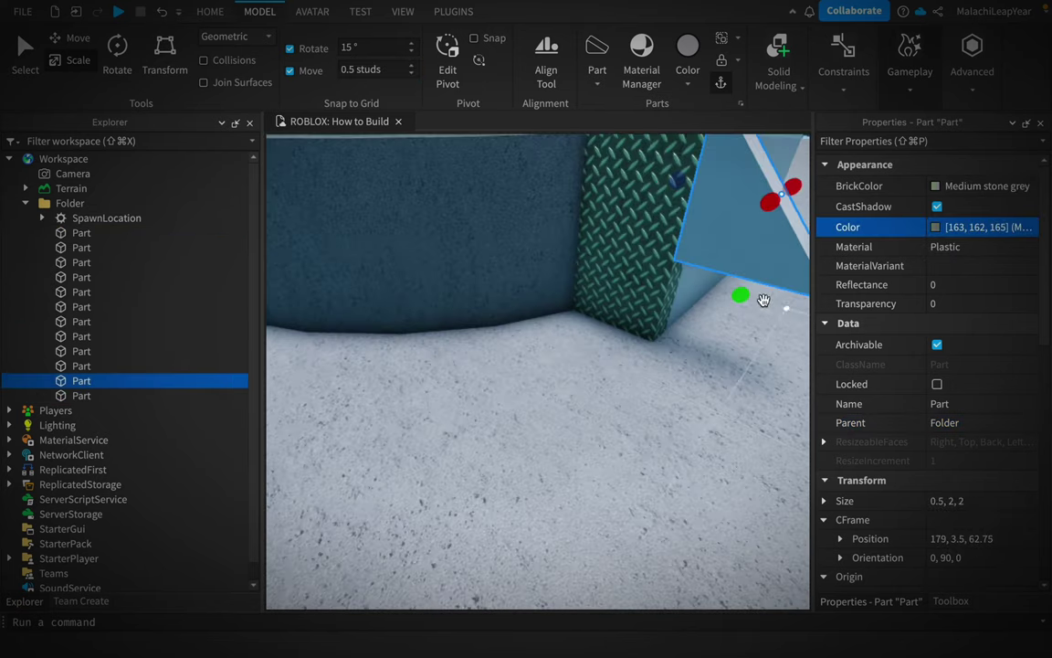
{"action": "scroll", "coordinate": [744, 344], "scroll_direction": "down", "scroll_amount": 3}
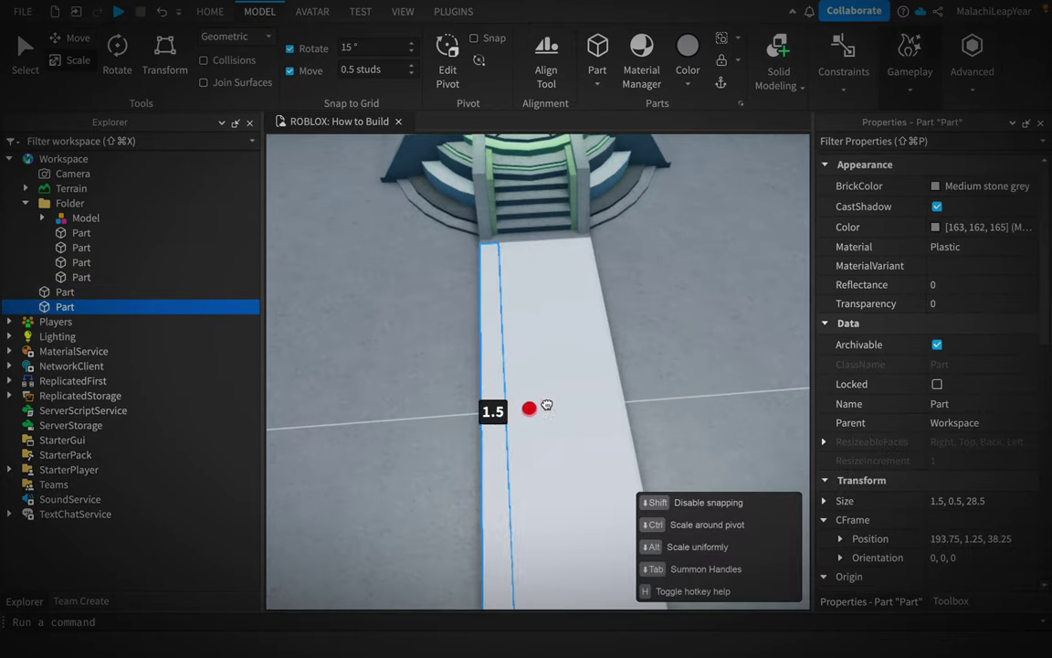
Narrow the walkway's edge strip to 1 stud wide and set the three walkway parts to Concrete.
{"action": "left_click_drag", "start_coordinate": [547, 406], "coordinate": [580, 392]}
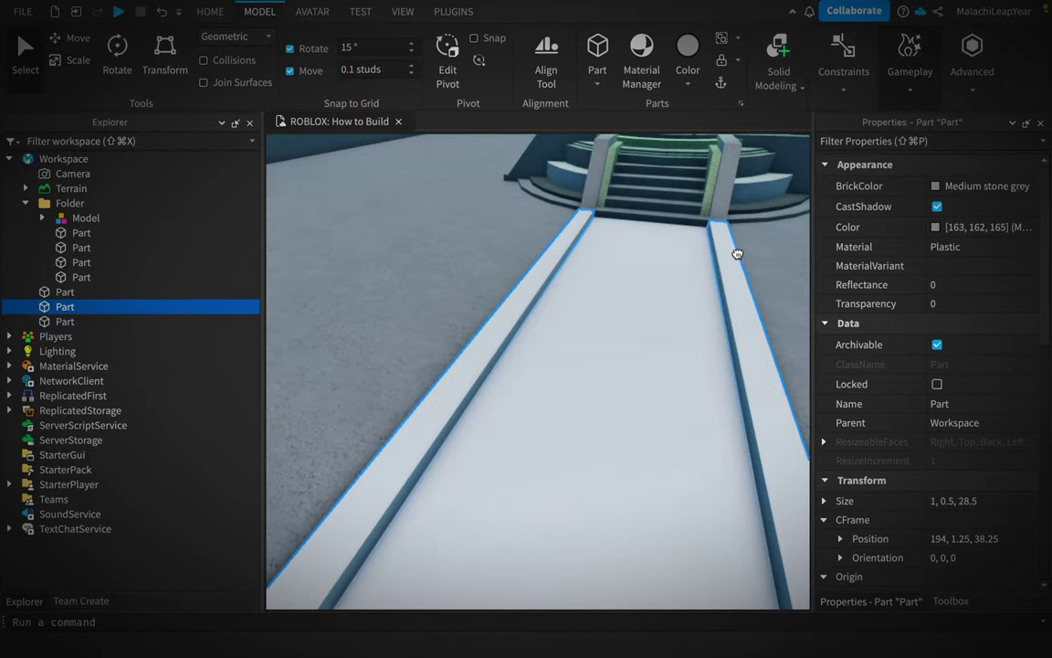
{"action": "left_click", "coordinate": [970, 251]}
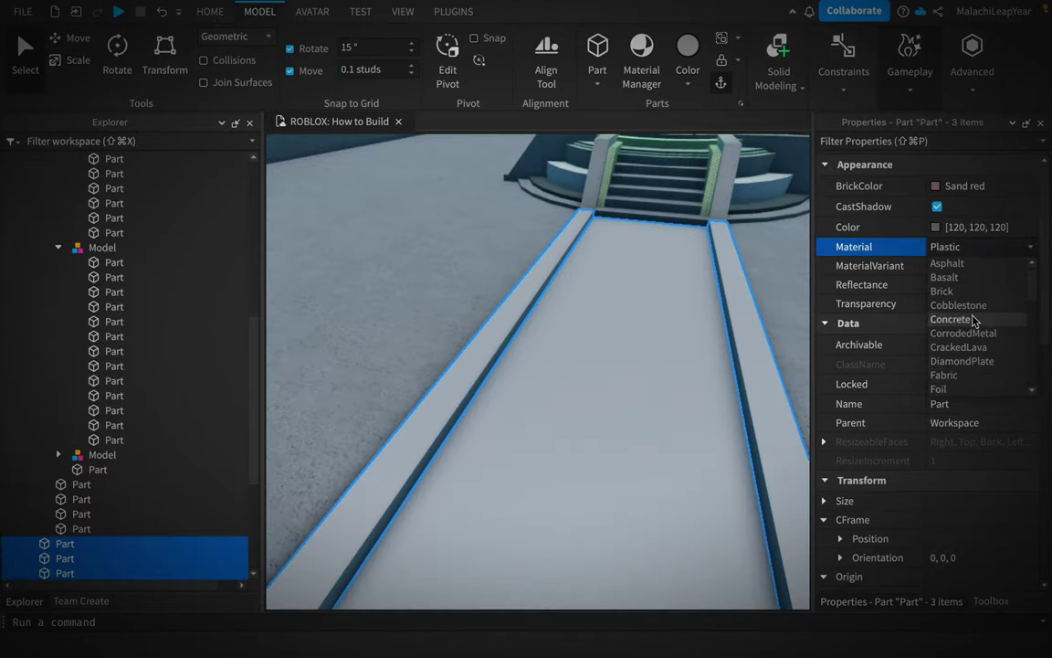
{"action": "left_click", "coordinate": [973, 320]}
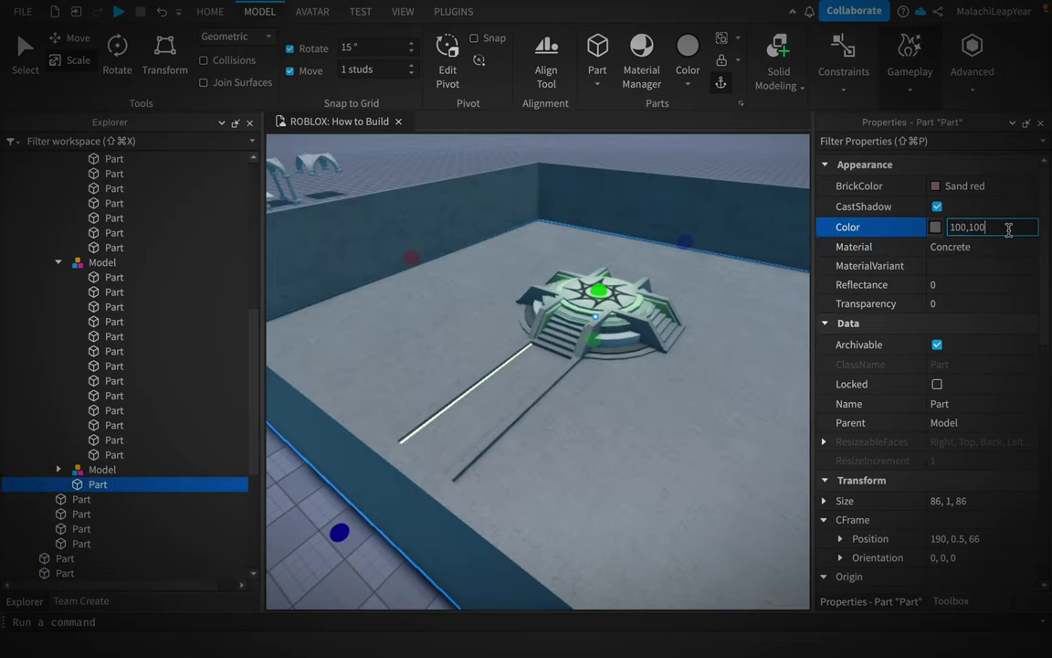
Set the color of the large concrete floor to 100, 100, 100.
{"action": "type", "text": ",100"}
{"action": "key", "text": "Return"}
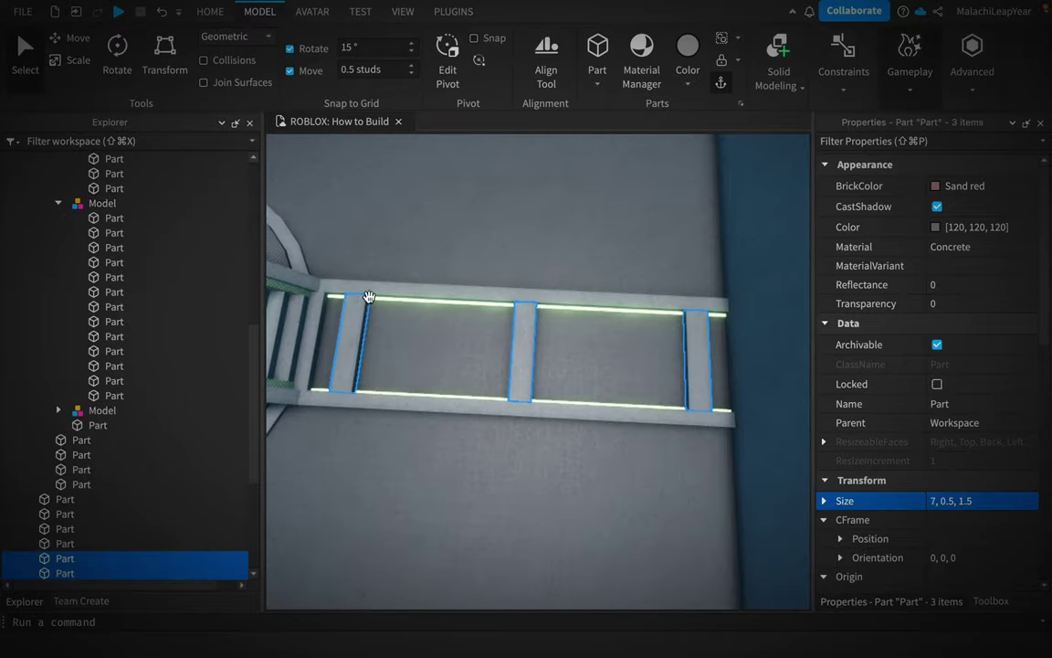
Group the walkway's crossbars and glowing strips into one model at the wall end.
{"action": "left_click", "coordinate": [380, 305], "text": "ctrl"}
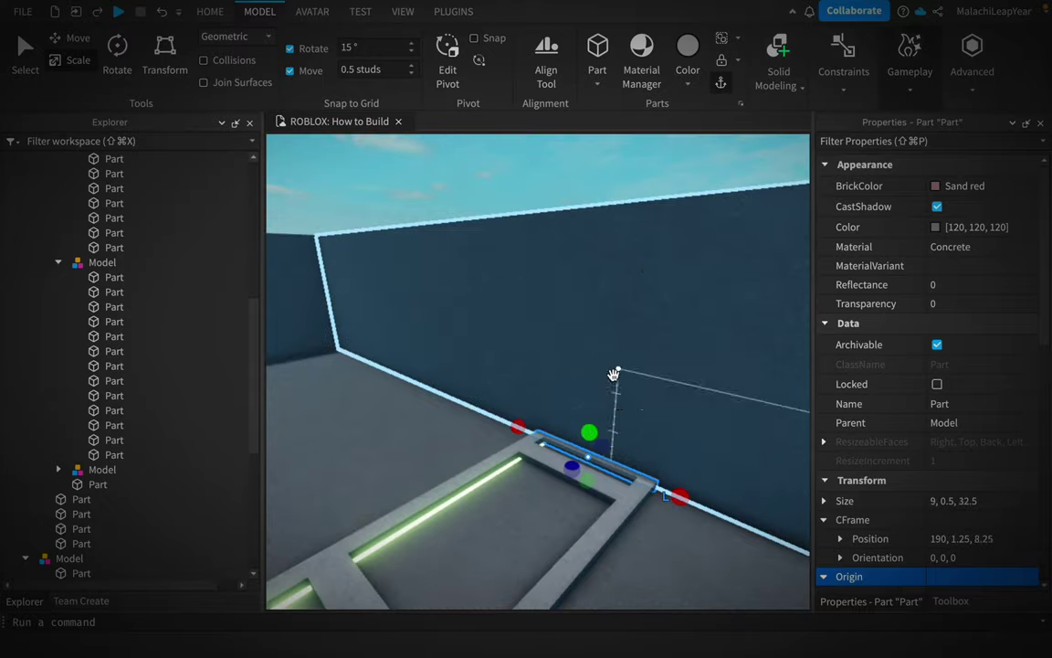
{"action": "left_click_drag", "start_coordinate": [687, 339], "coordinate": [694, 340]}
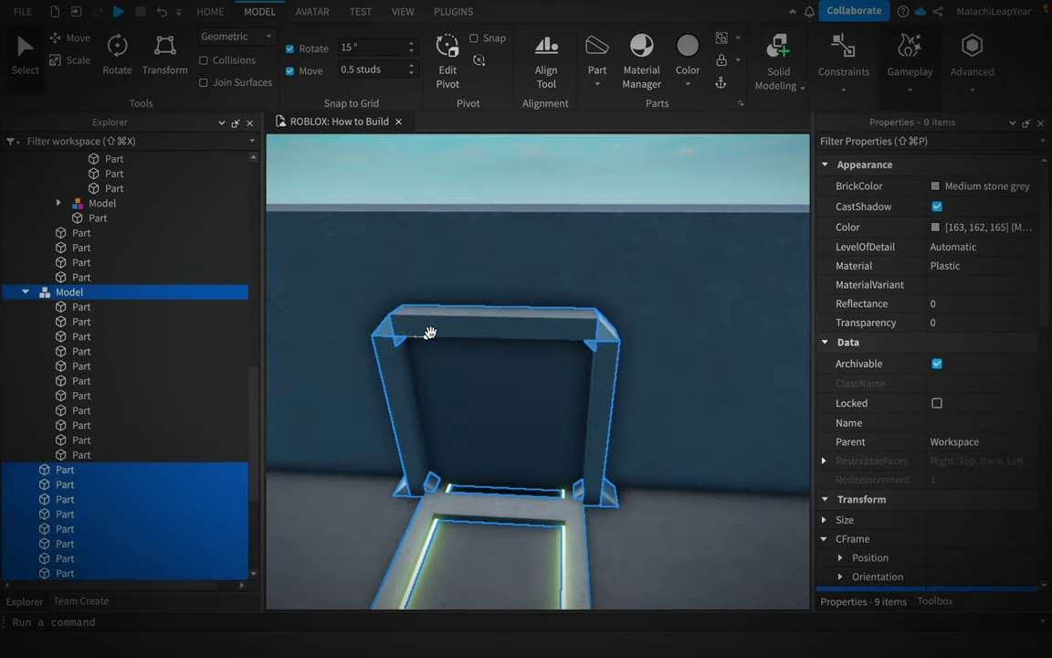
Recolor the doorway frame and scale the panel inside it to 9 by 8.75 by 1.25 studs.
{"action": "left_click", "coordinate": [989, 225]}
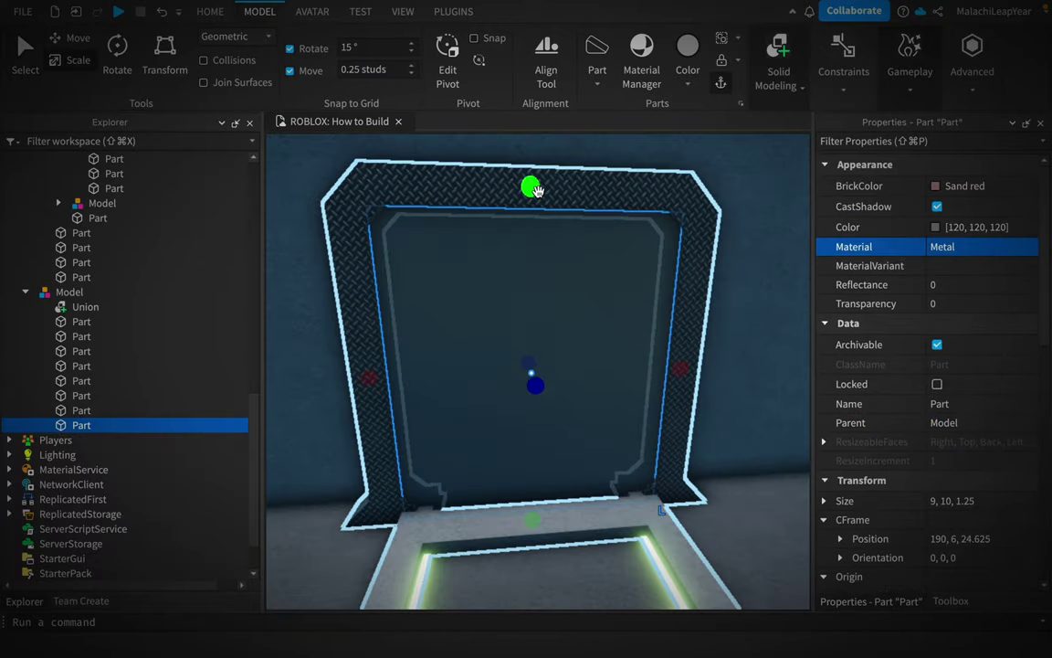
{"action": "left_click_drag", "start_coordinate": [535, 381], "coordinate": [517, 482]}
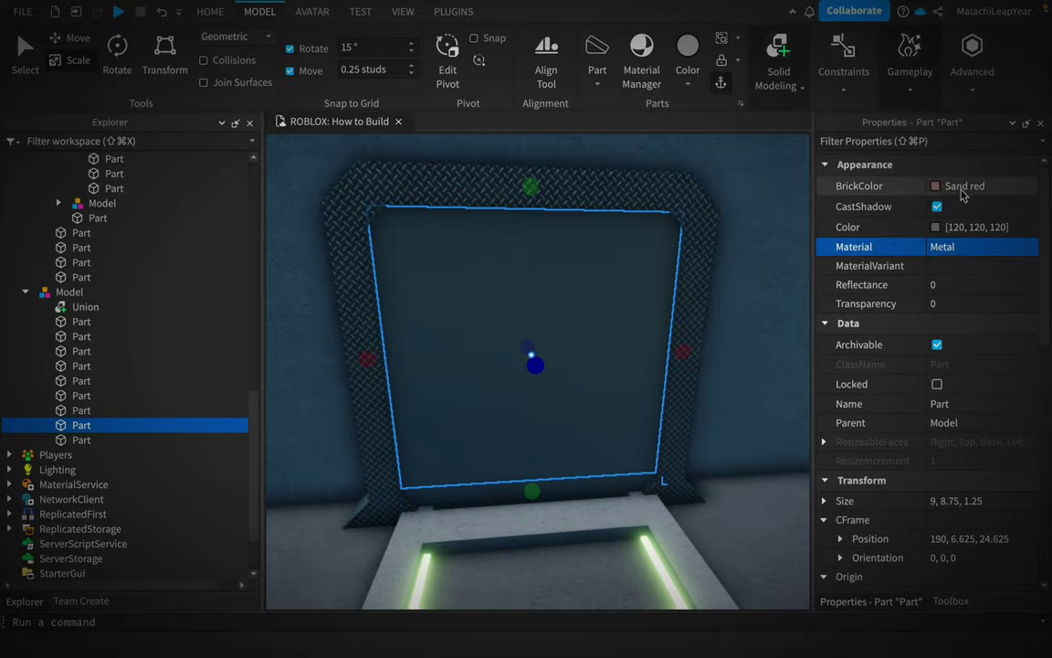
Set the door panel's BrickColor to Medium stone grey and copy the Top texture from a sample texture part.
{"action": "left_click", "coordinate": [962, 185]}
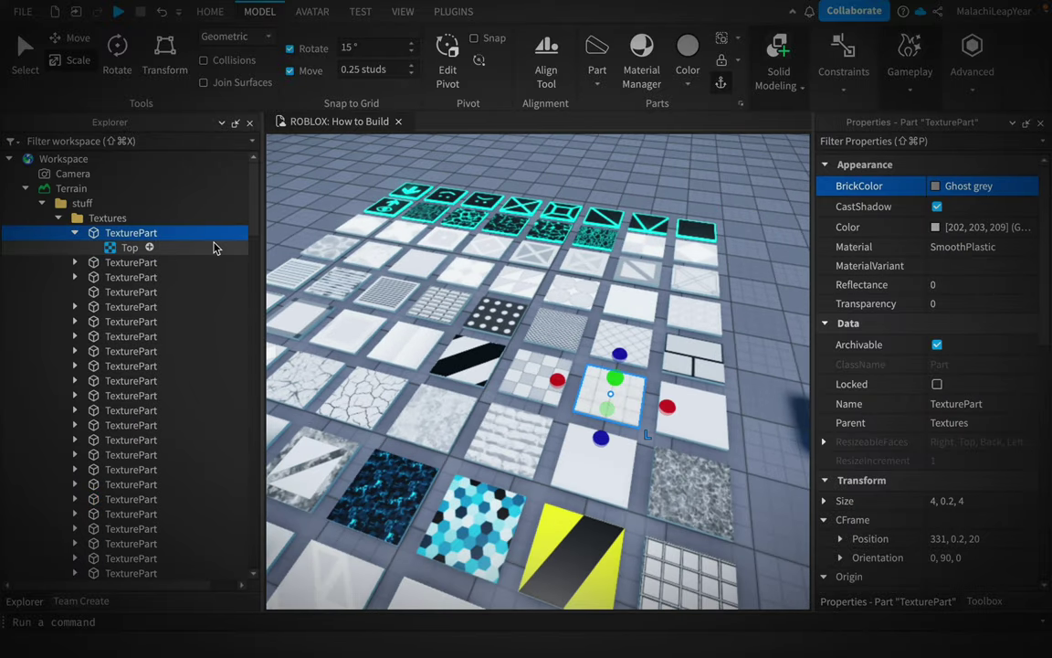
{"action": "right_click", "coordinate": [214, 249]}
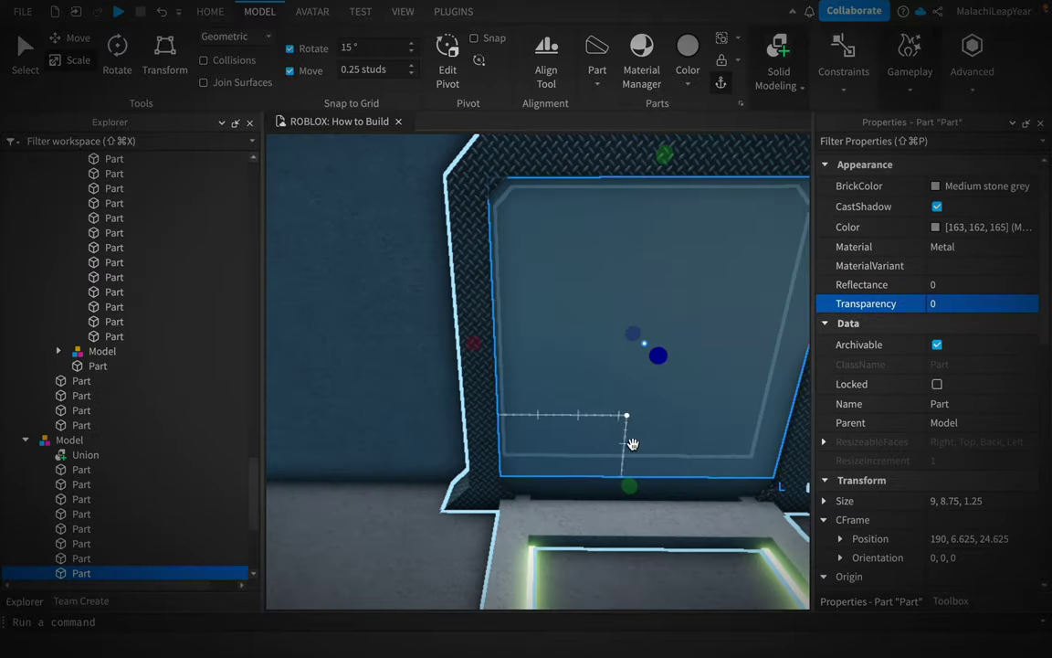
Place the copied Top texture on the door panel's Back face and adjust the panel's material.
{"action": "left_click_drag", "start_coordinate": [630, 441], "coordinate": [630, 479]}
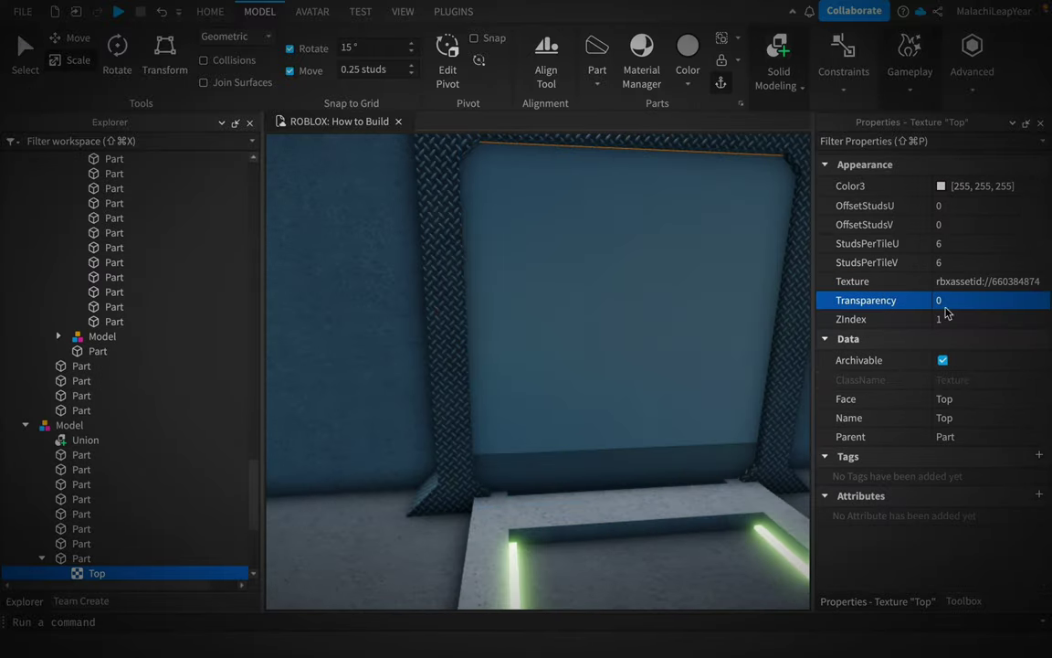
{"action": "left_click", "coordinate": [947, 415]}
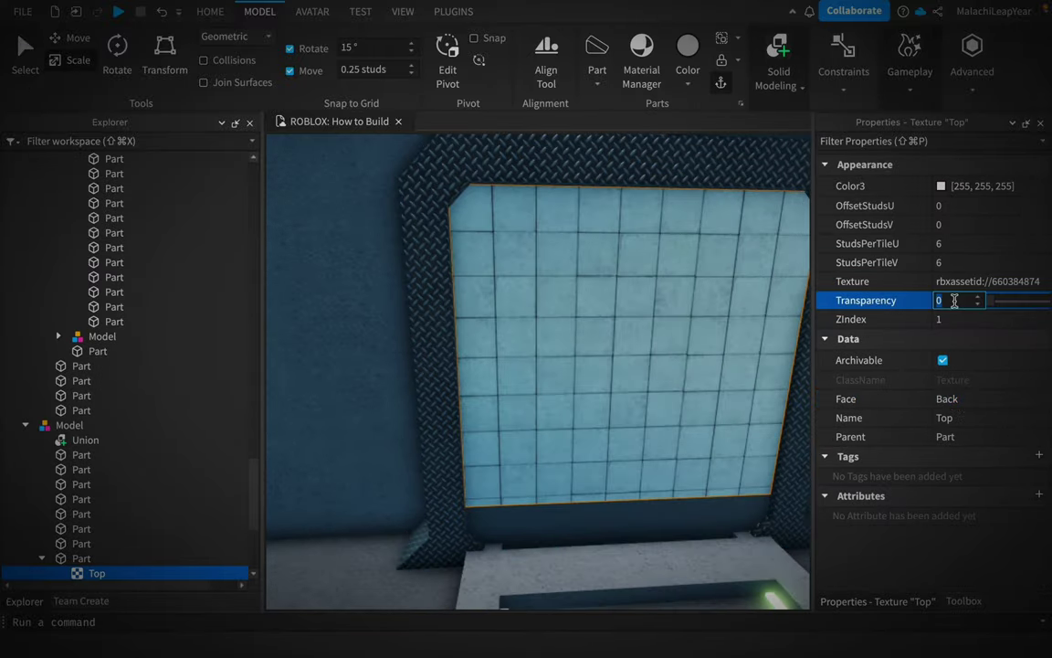
{"action": "left_click", "coordinate": [679, 321]}
{"action": "left_click", "coordinate": [957, 247]}
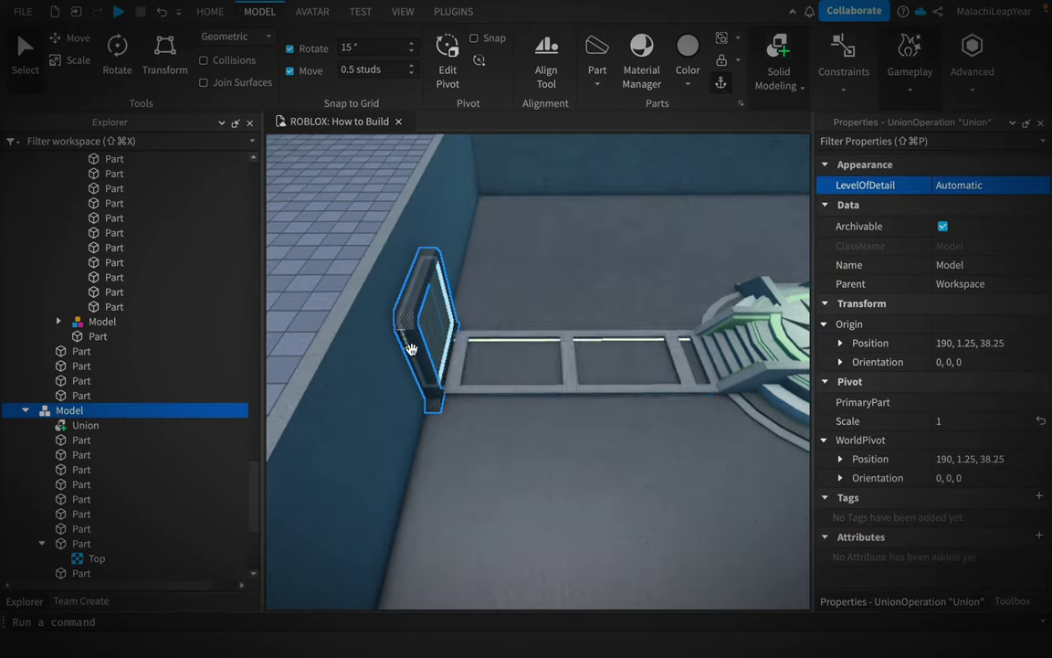
Duplicate the doorway frame union as a Neon trim behind it, colored 170, 190, 155 with UsePartColor enabled.
{"action": "left_click", "coordinate": [413, 348]}
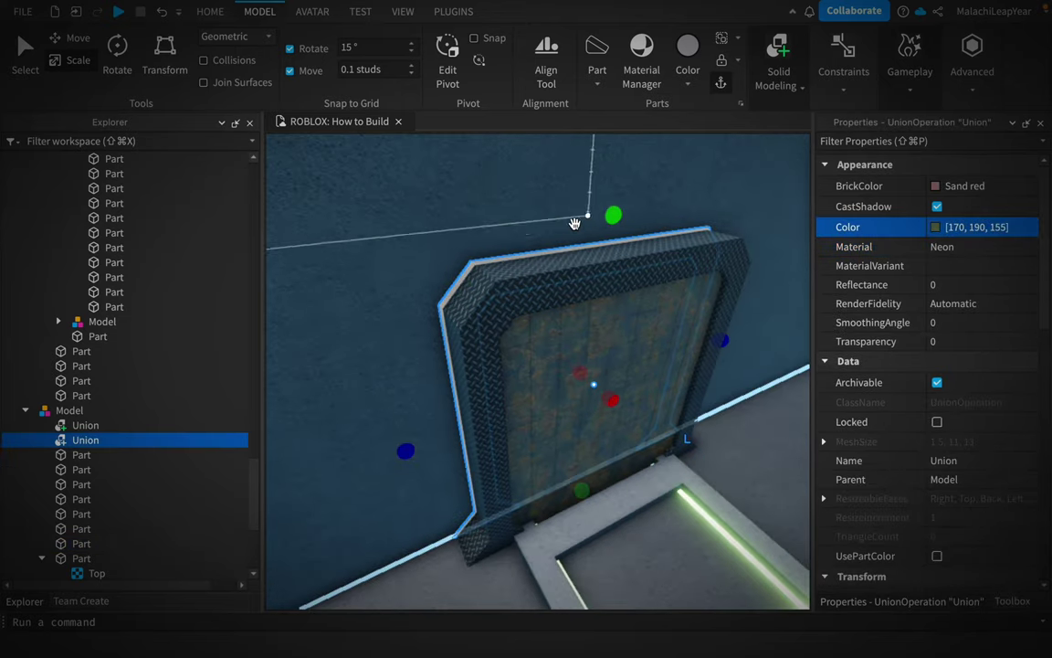
{"action": "left_click", "coordinate": [952, 557]}
{"action": "left_click", "coordinate": [937, 556]}
{"action": "left_click", "coordinate": [944, 341]}
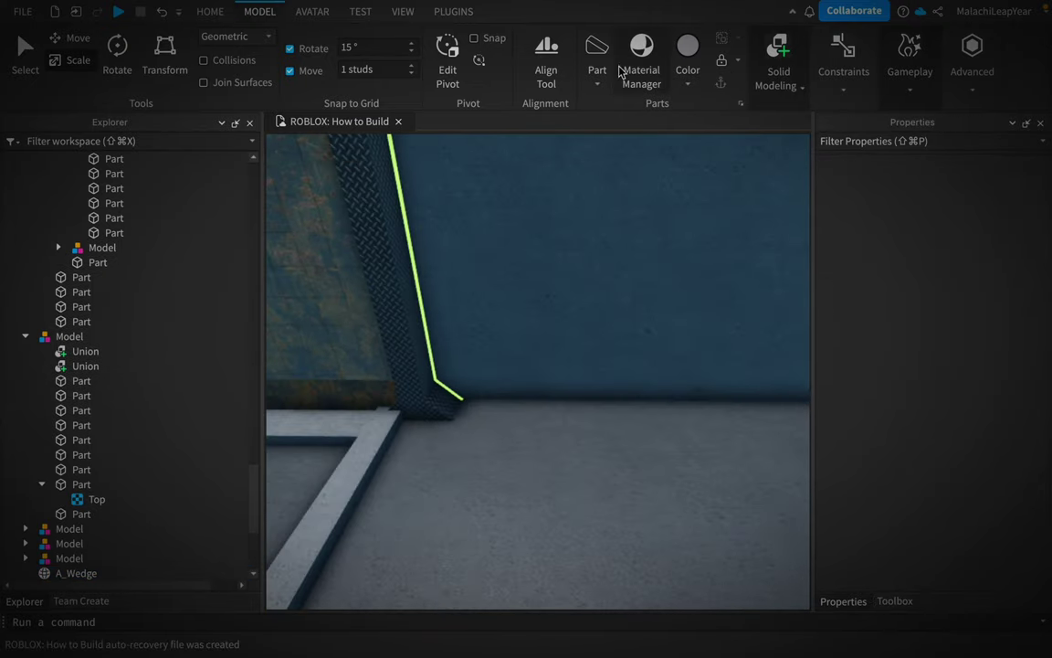
Build a low wall trim beside the doorway from a new part using 0.5-stud snapping, and recolor the two diamond-plate trim unions.
{"action": "left_click", "coordinate": [597, 55]}
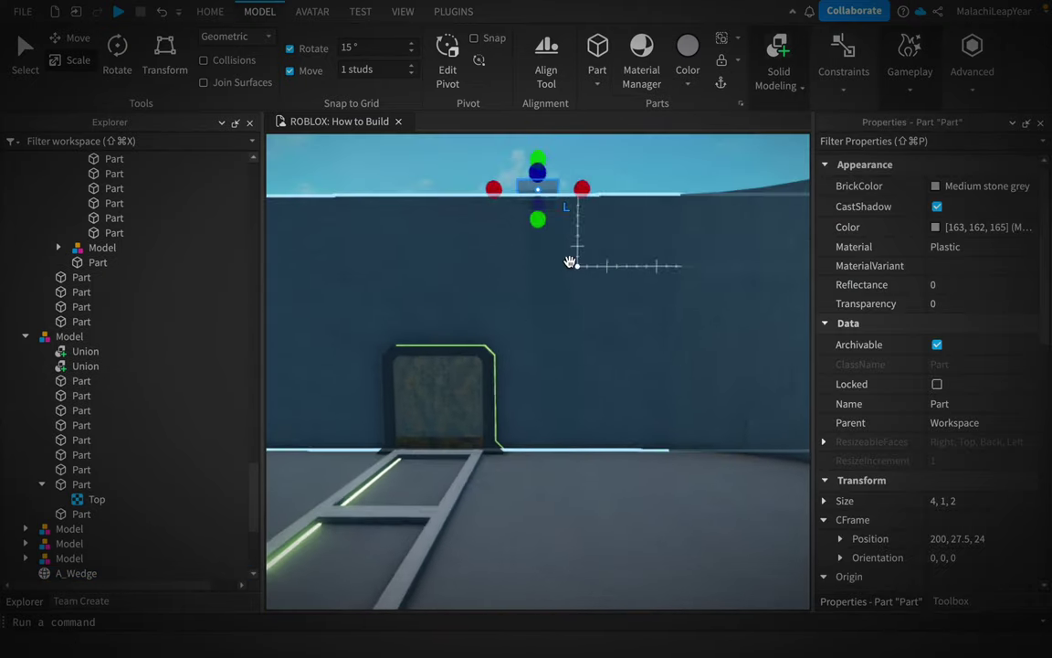
{"action": "left_click_drag", "start_coordinate": [570, 262], "coordinate": [590, 373]}
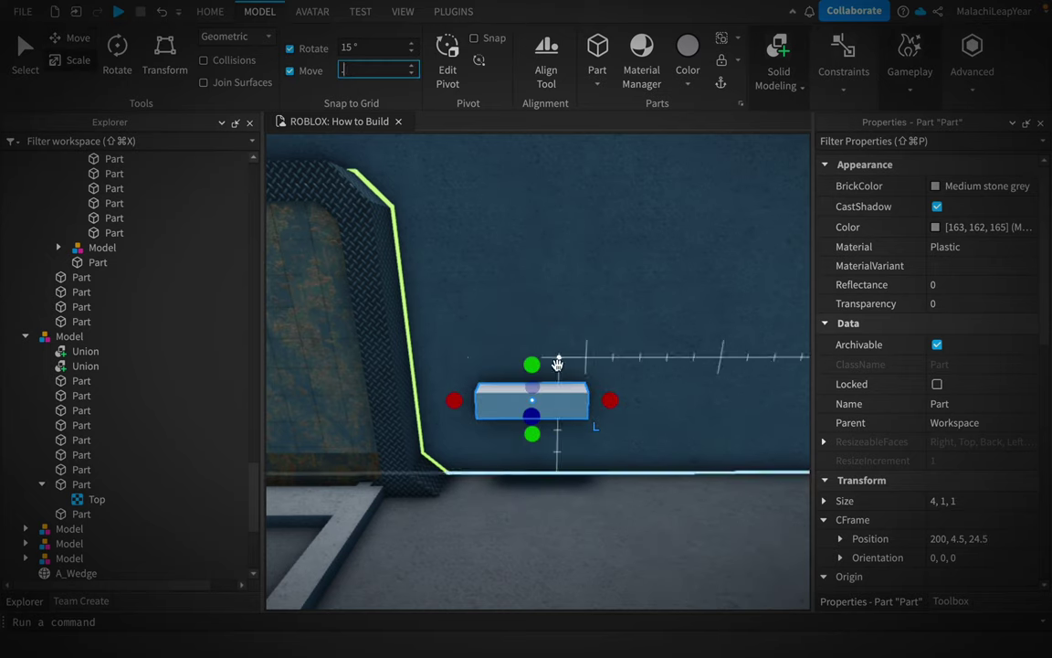
{"action": "type", "text": "0.5"}
{"action": "key", "text": "Return"}
{"action": "key", "text": "super+3"}
{"action": "left_click_drag", "start_coordinate": [545, 402], "coordinate": [434, 406]}
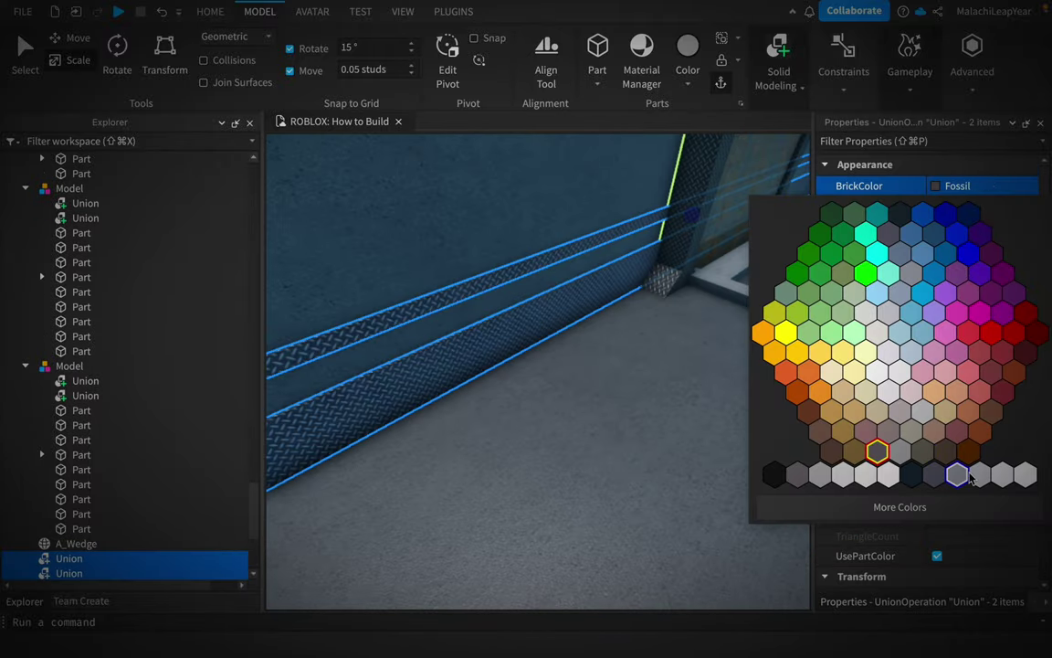
{"action": "left_click", "coordinate": [980, 221]}
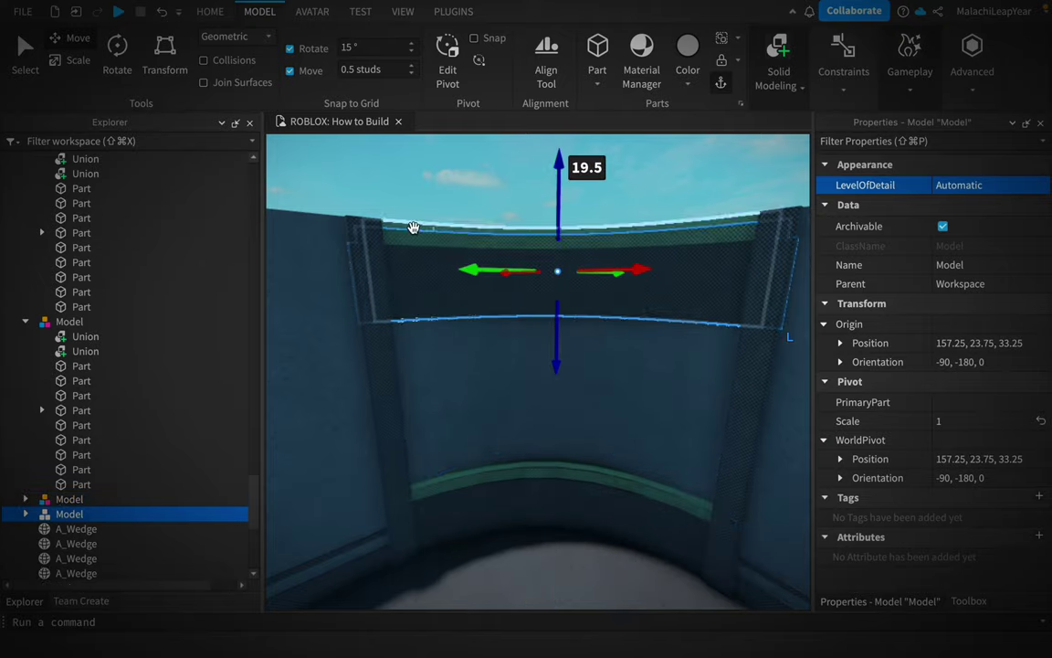
Position the curved wedge bands at different heights on the rounded corner wall.
{"action": "left_click", "coordinate": [425, 232]}
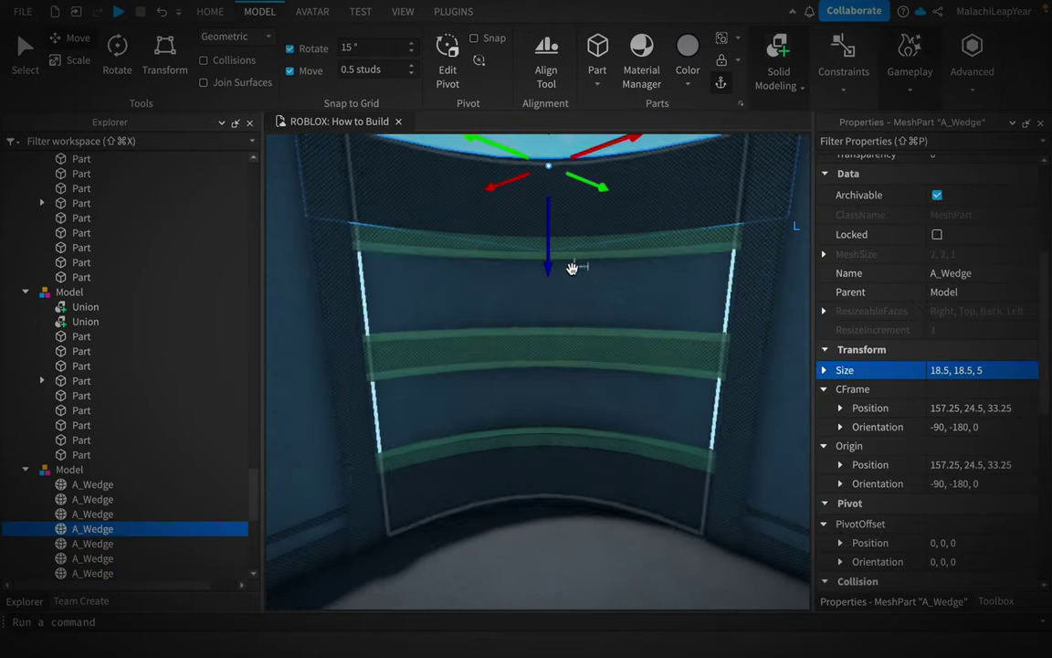
{"action": "left_click_drag", "start_coordinate": [571, 268], "coordinate": [553, 253]}
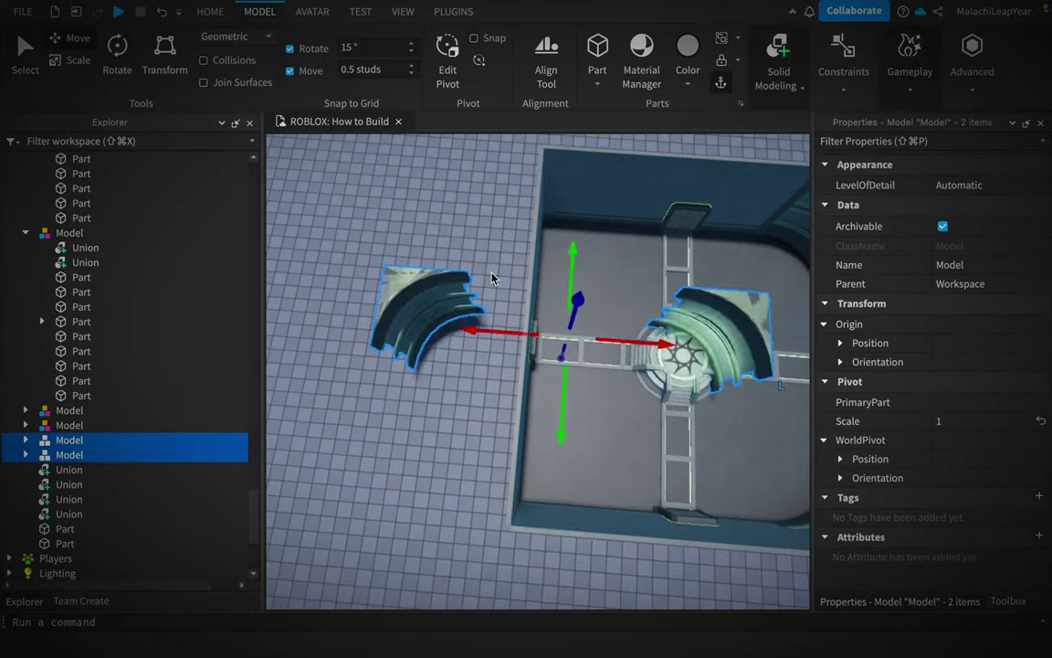
Place Ram Wedge Deco 1 meshes at both ends of the curved corner and move a copy of the group 66 studs to the opposite corner.
{"action": "left_click", "coordinate": [1012, 177]}
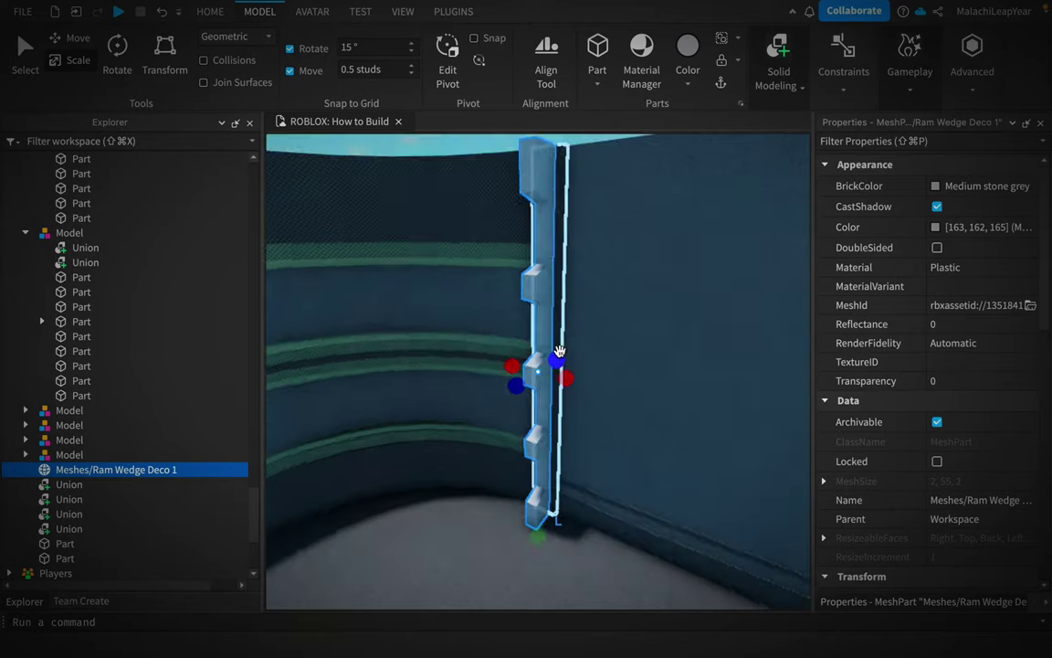
{"action": "key", "text": "ctrl+d"}
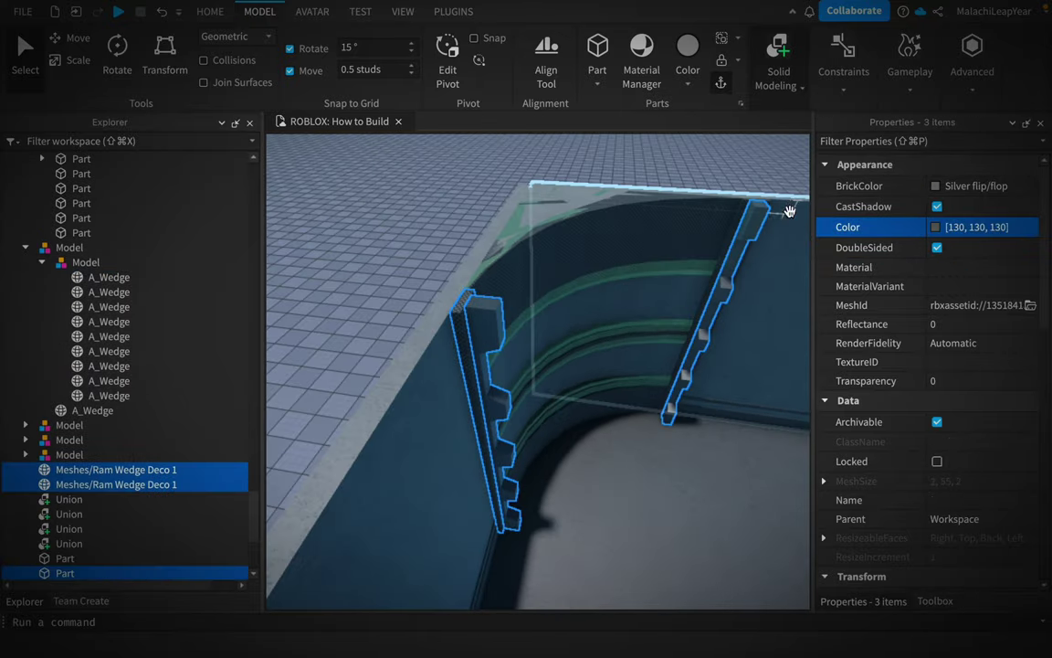
{"action": "left_click_drag", "start_coordinate": [585, 349], "coordinate": [627, 355]}
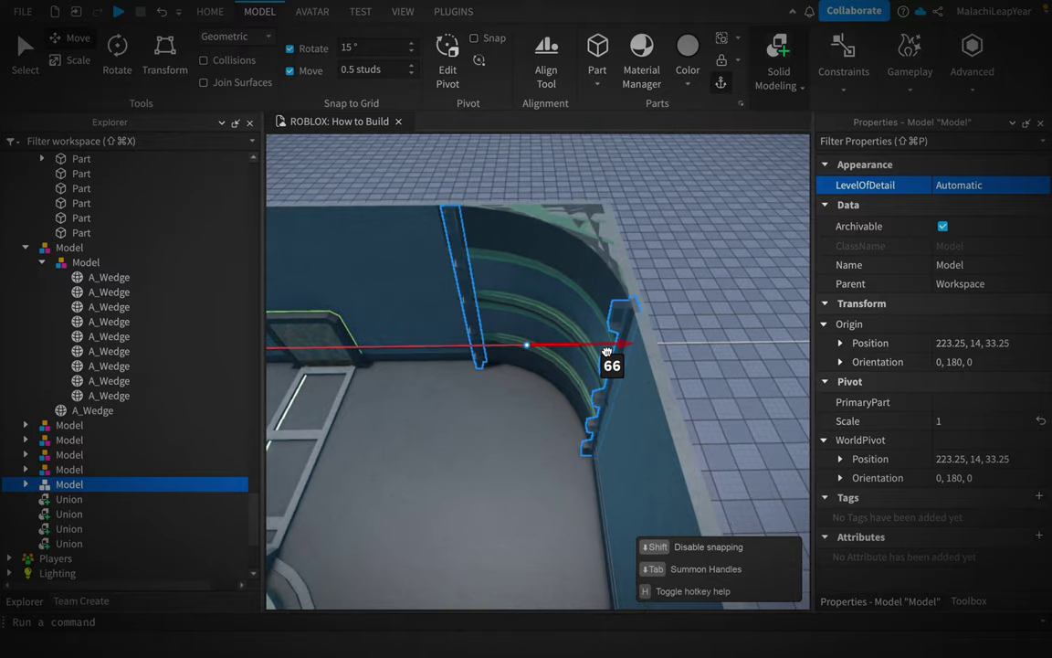
{"action": "left_click_drag", "start_coordinate": [603, 340], "coordinate": [567, 343]}
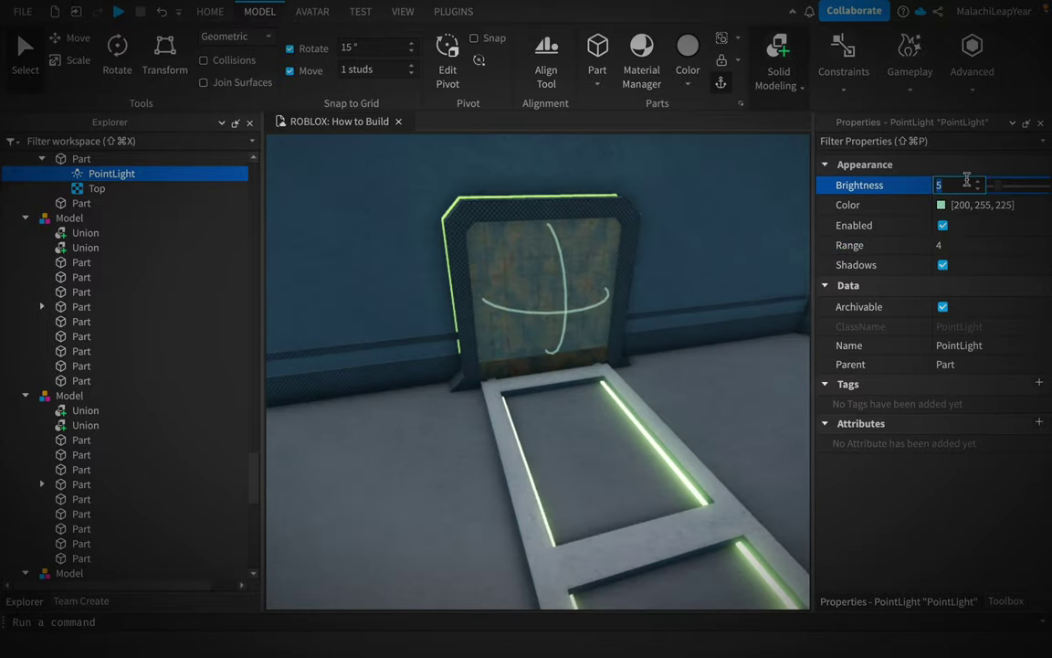
Move the door's PointLight into an attachment in front of the panel, with brightness 9 and range 15.
{"action": "left_click", "coordinate": [103, 158]}
{"action": "left_click", "coordinate": [69, 89]}
{"action": "left_click_drag", "start_coordinate": [112, 212], "coordinate": [105, 180]}
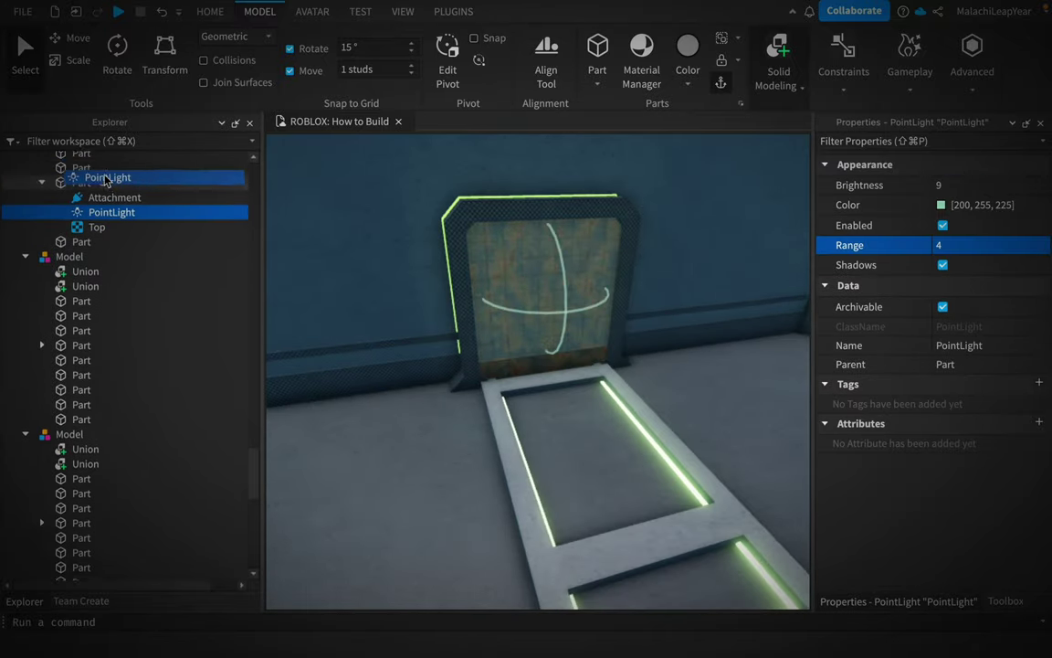
{"action": "left_click", "coordinate": [105, 202]}
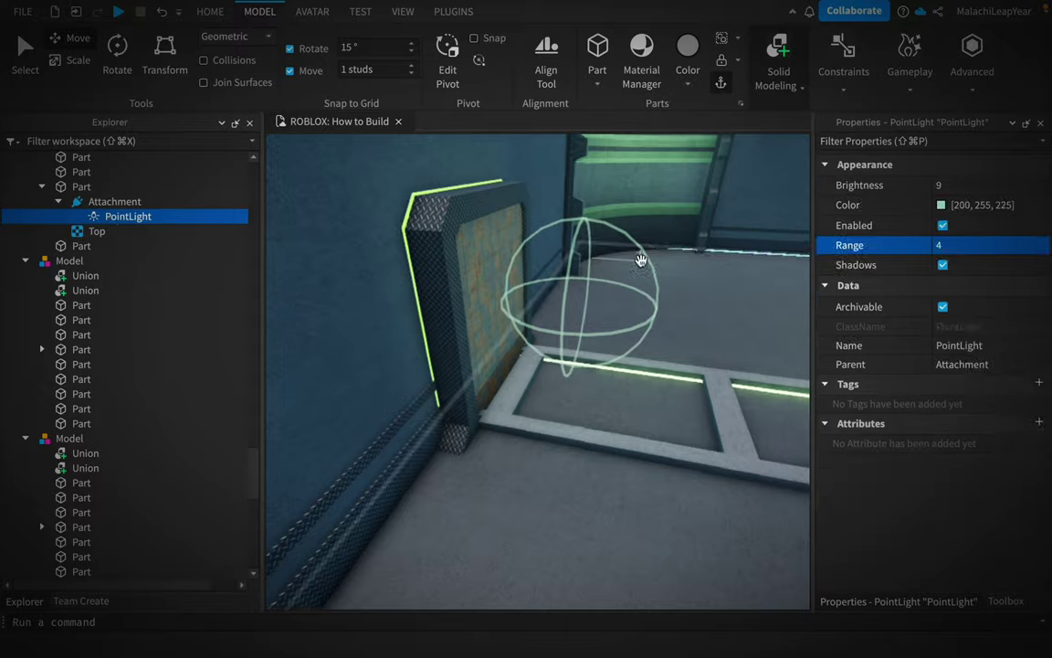
{"action": "type", "text": "15"}
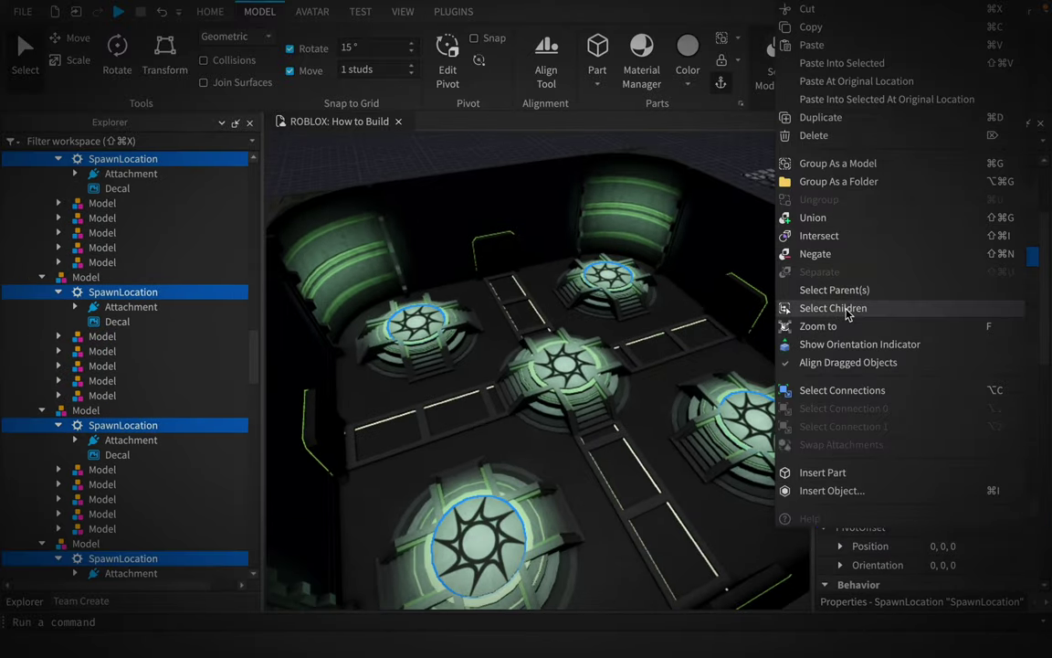
Select the PointLights inside the four outer spawn locations and change their light color.
{"action": "left_click", "coordinate": [833, 308]}
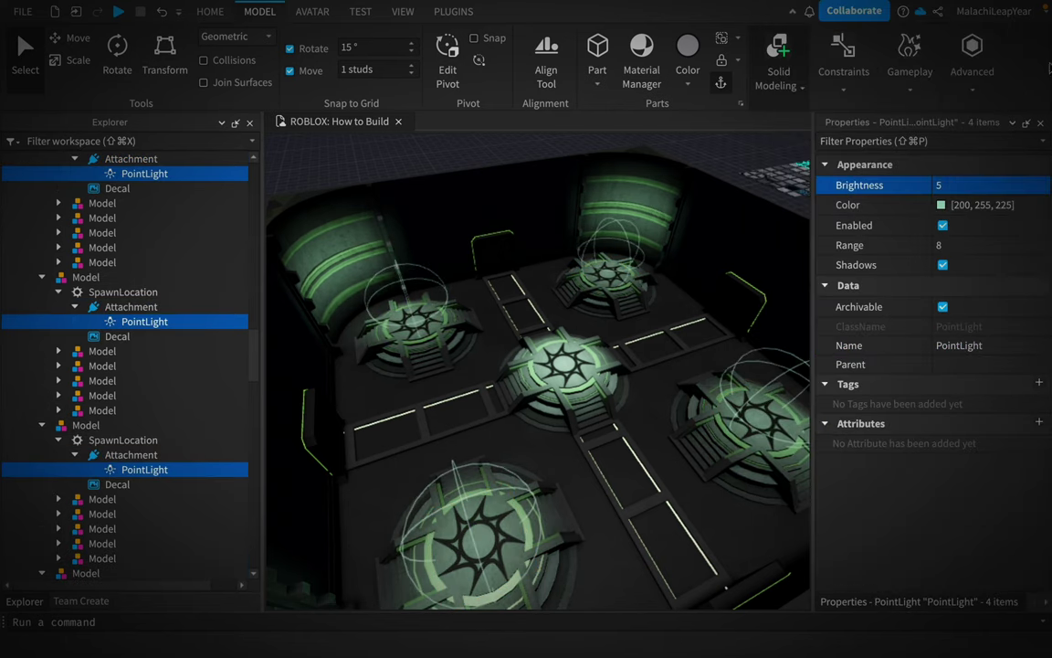
{"action": "left_click", "coordinate": [941, 205]}
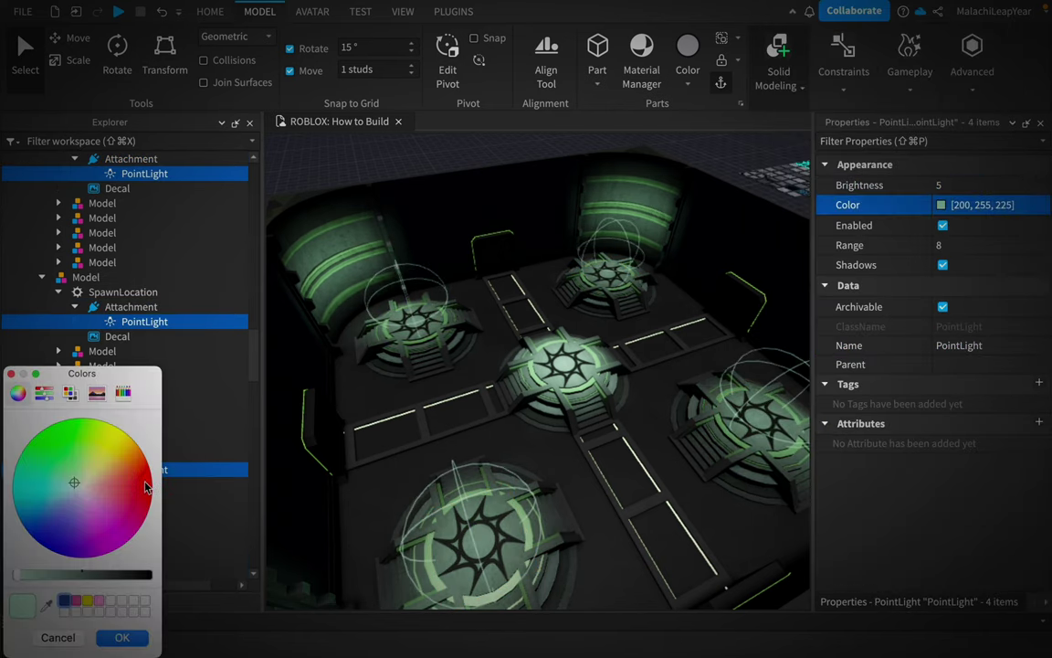
{"action": "left_click", "coordinate": [120, 641]}
{"action": "left_click", "coordinate": [982, 206]}
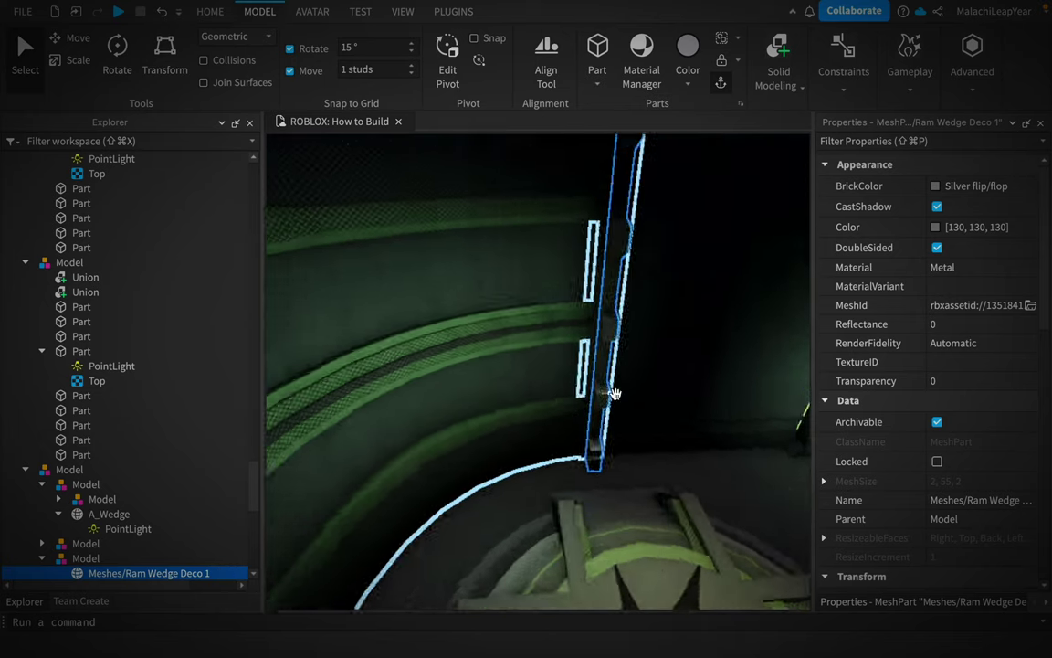
Add a SpotLight to the Ram Wedge Deco 1 mesh and move copies of the wall decoration models across the room.
{"action": "left_click", "coordinate": [222, 573]}
{"action": "left_click", "coordinate": [101, 241]}
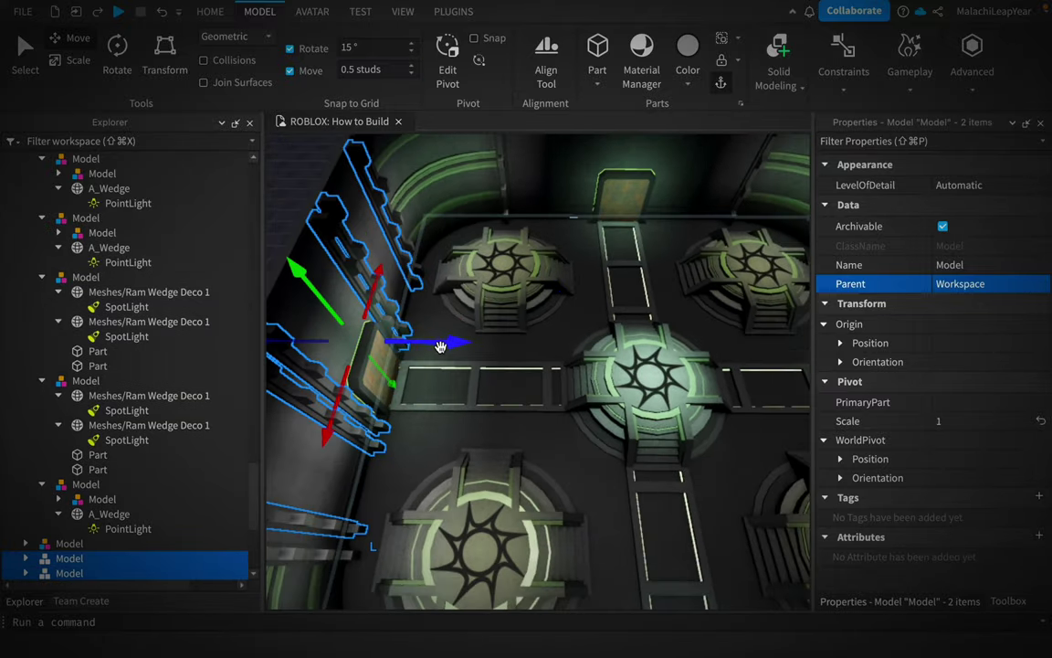
{"action": "left_click_drag", "start_coordinate": [440, 346], "coordinate": [676, 357]}
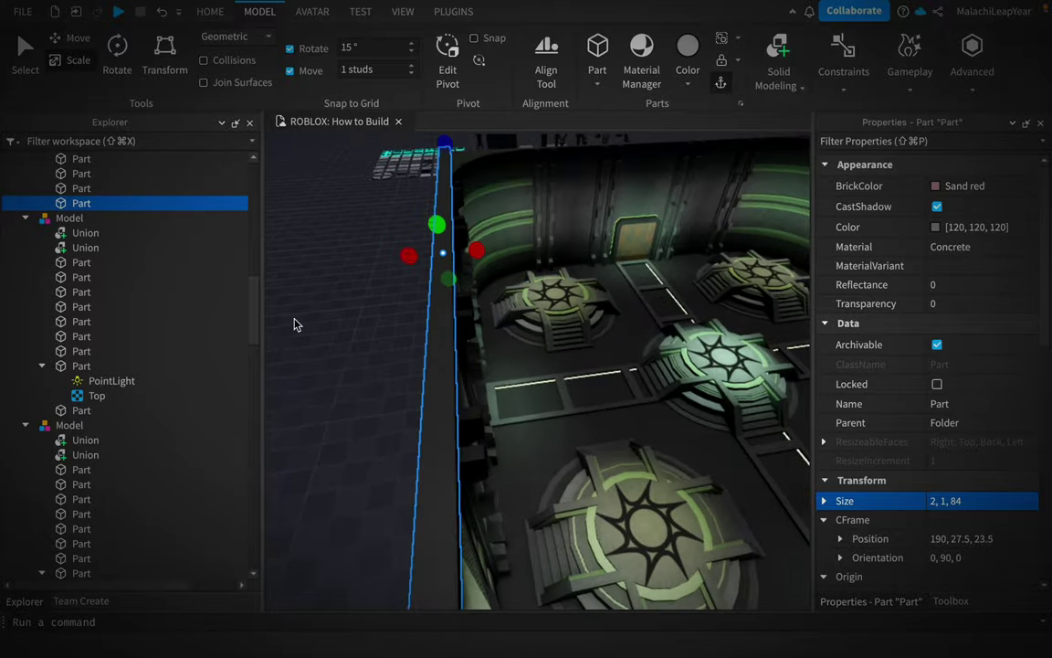
Set the Z size of the four concrete parts capping the room's walls to 87 studs.
{"action": "scroll", "coordinate": [505, 417], "scroll_direction": "down", "scroll_amount": 3}
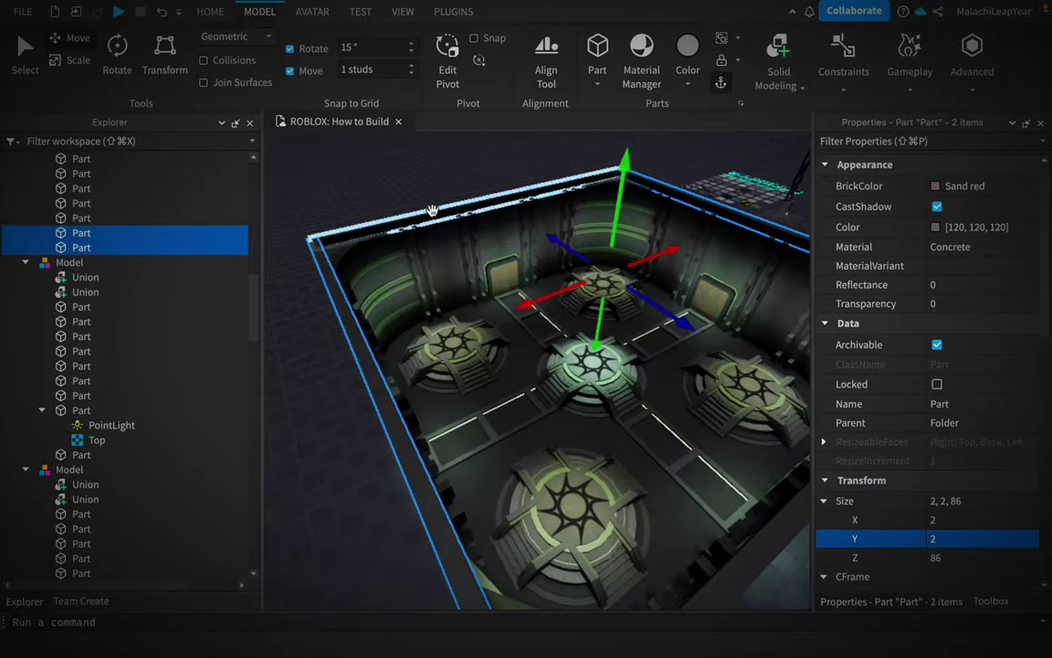
{"action": "left_click", "coordinate": [674, 547], "text": "shift"}
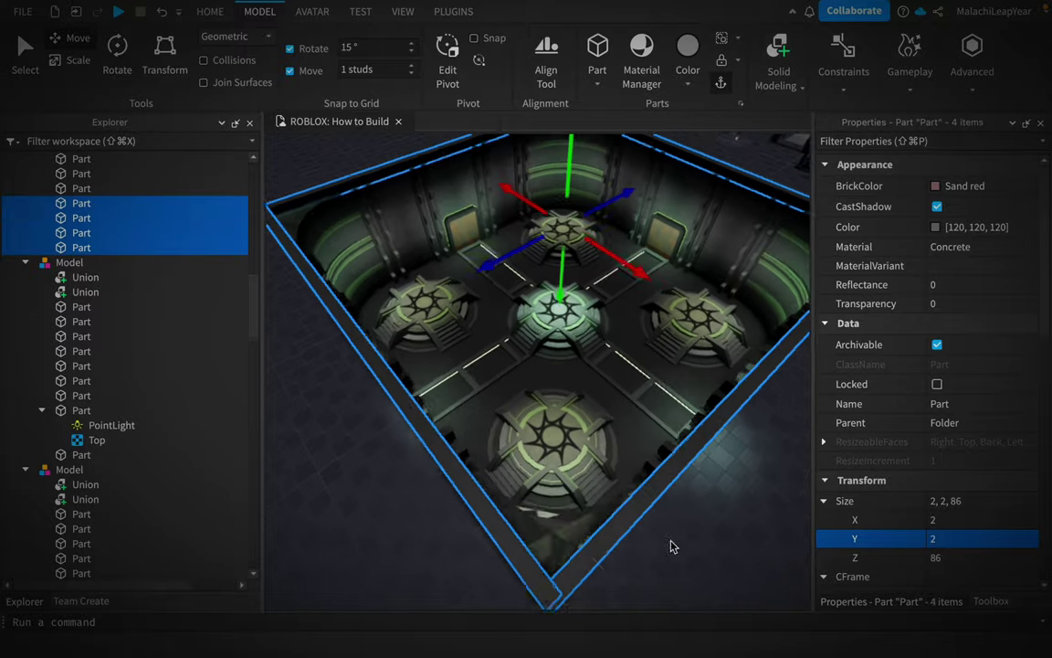
{"action": "double_click", "coordinate": [935, 556]}
{"action": "type", "text": "87"}
{"action": "key", "text": "Return"}
{"action": "right_click_drag", "start_coordinate": [562, 443], "coordinate": [587, 404]}
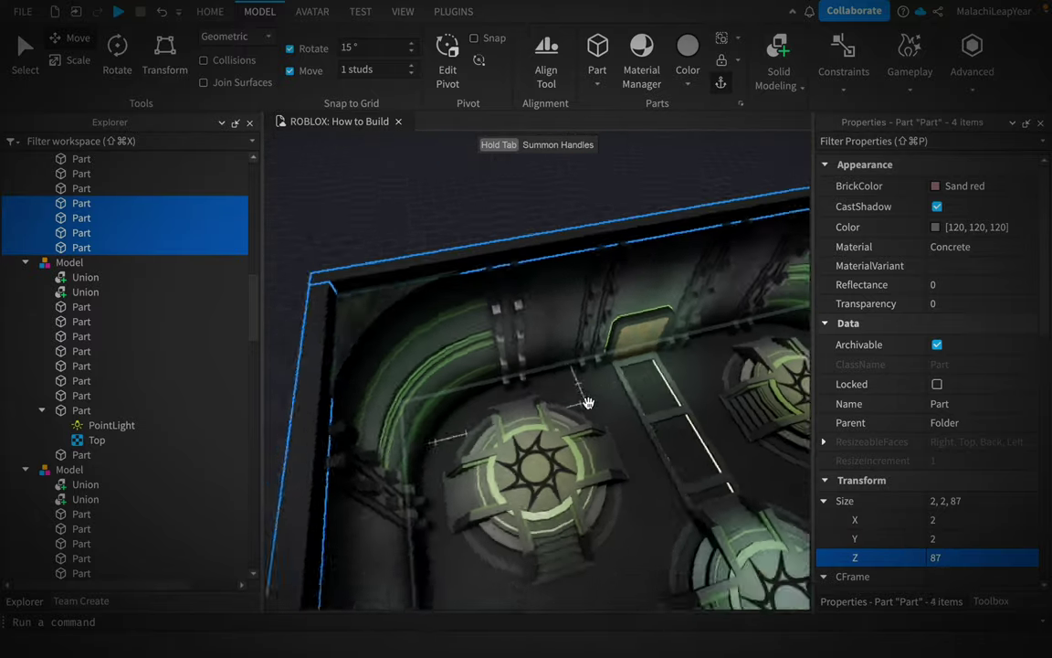
Fit a concrete A_Wedge cap on top of the rounded corner wall and scale its height.
{"action": "left_click", "coordinate": [914, 188]}
{"action": "left_click", "coordinate": [637, 393]}
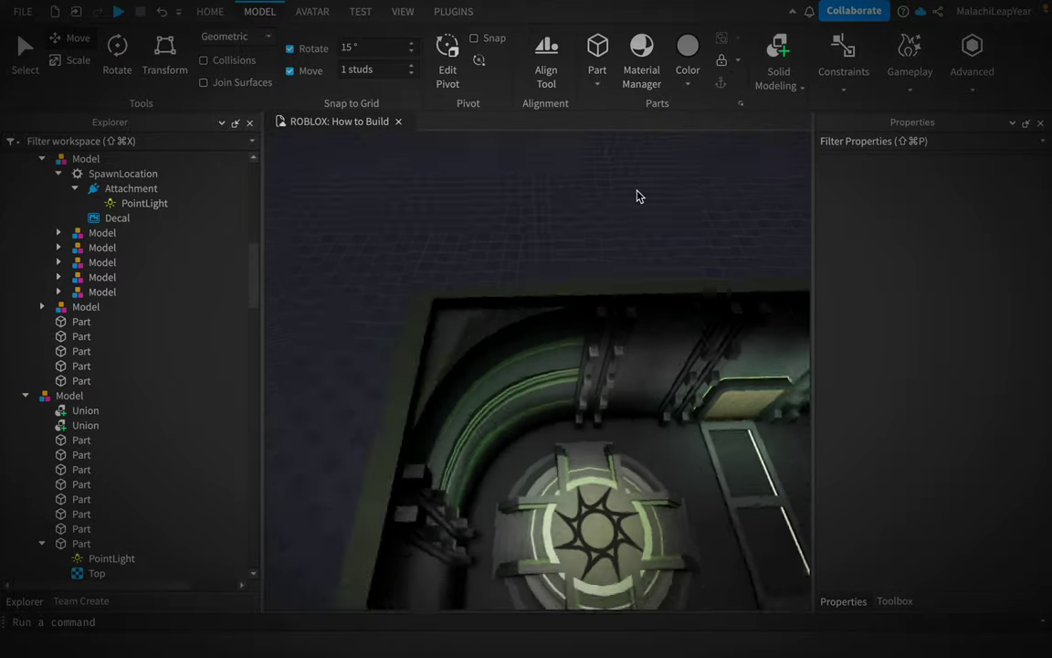
{"action": "left_click", "coordinate": [482, 270]}
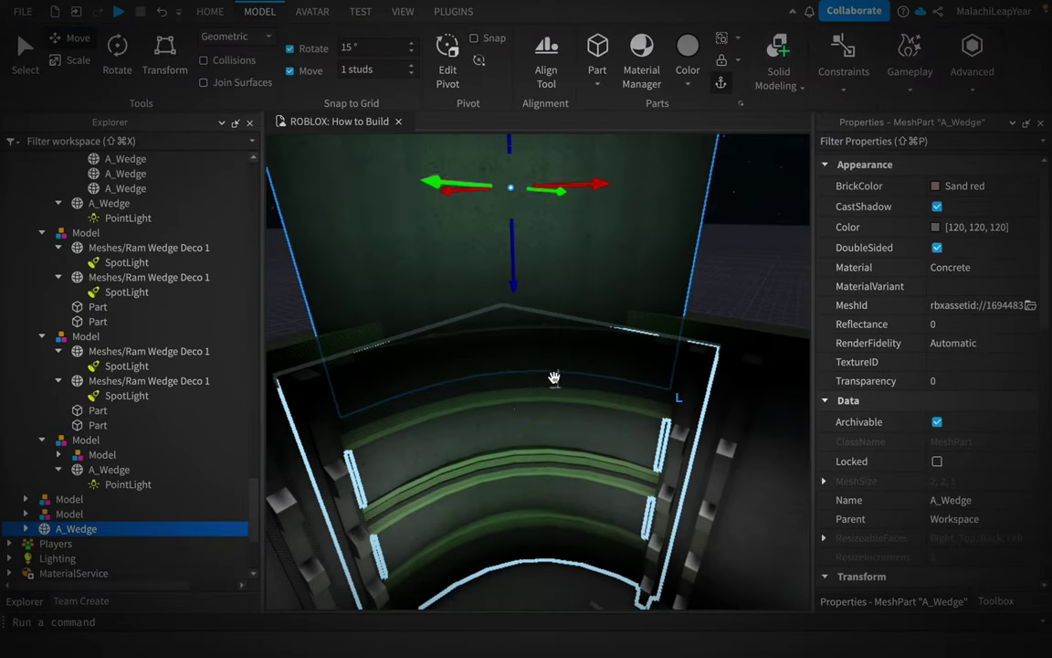
{"action": "key", "text": "super+3"}
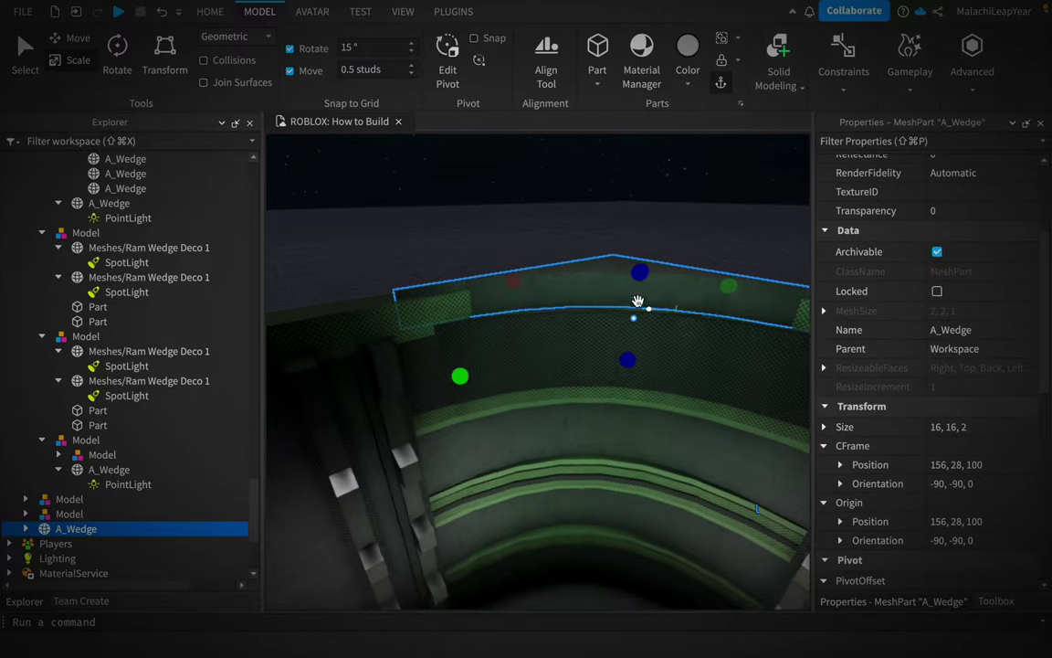
{"action": "left_click_drag", "start_coordinate": [666, 229], "coordinate": [658, 198]}
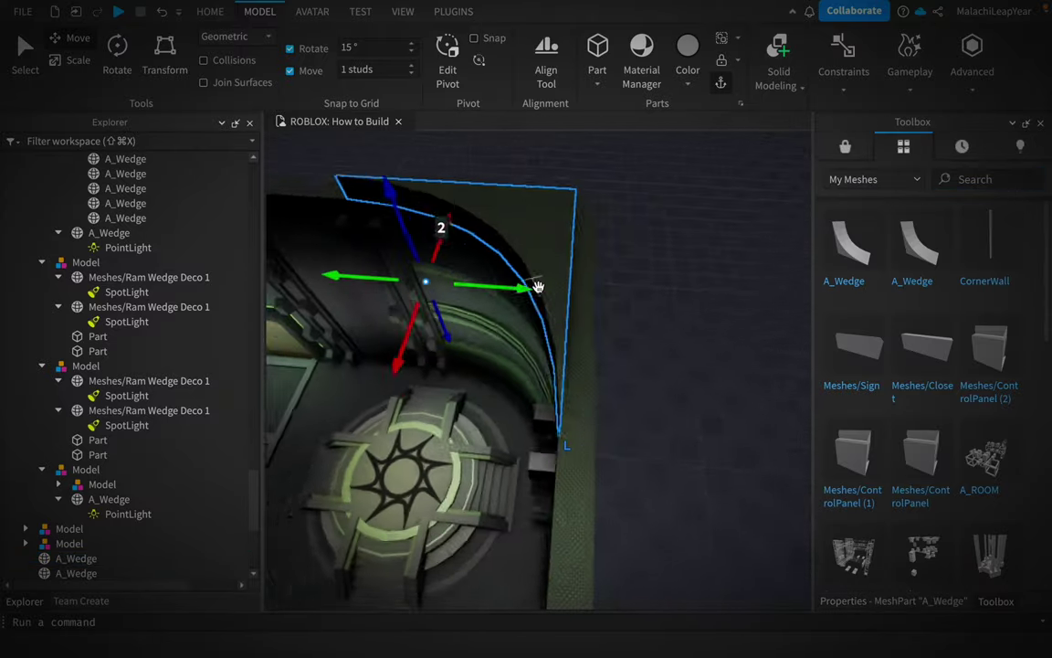
Scale the thin concrete part along the outside of the room's corner.
{"action": "left_click", "coordinate": [869, 603]}
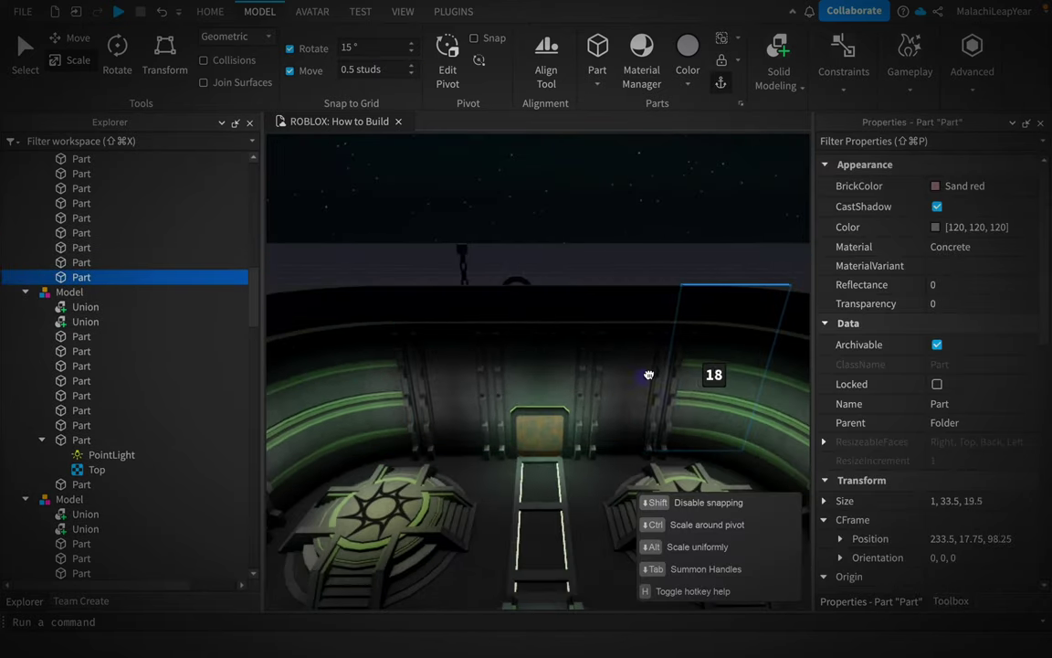
{"action": "left_click_drag", "start_coordinate": [587, 398], "coordinate": [552, 296]}
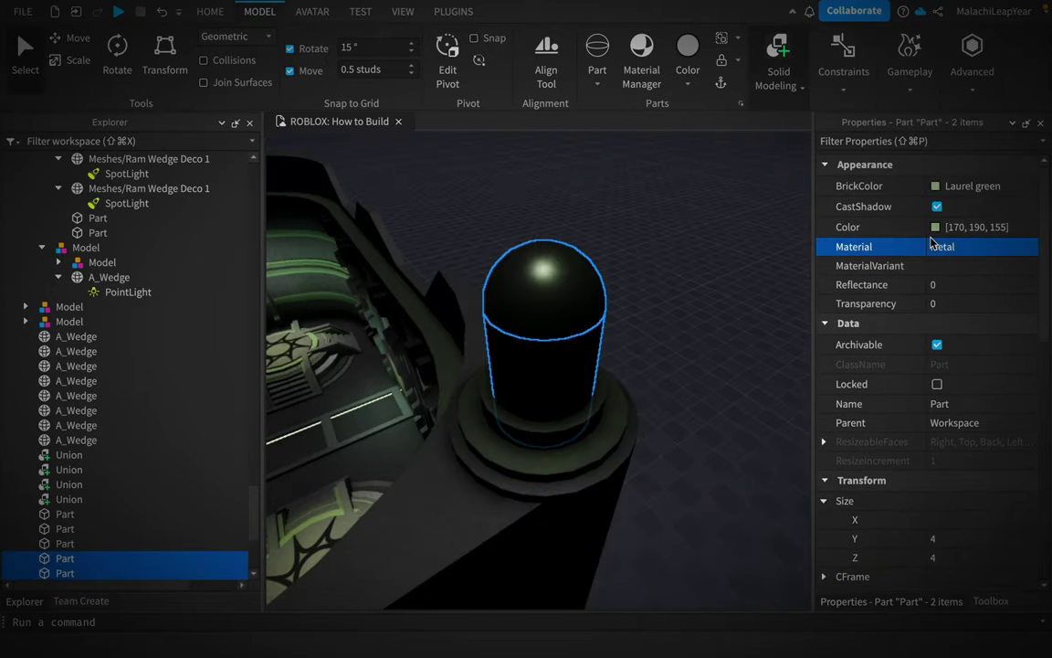
Recolor the beacon's dome and cylinder, and move copies of the finished beacon model to the room's other outer walls.
{"action": "left_click", "coordinate": [973, 185]}
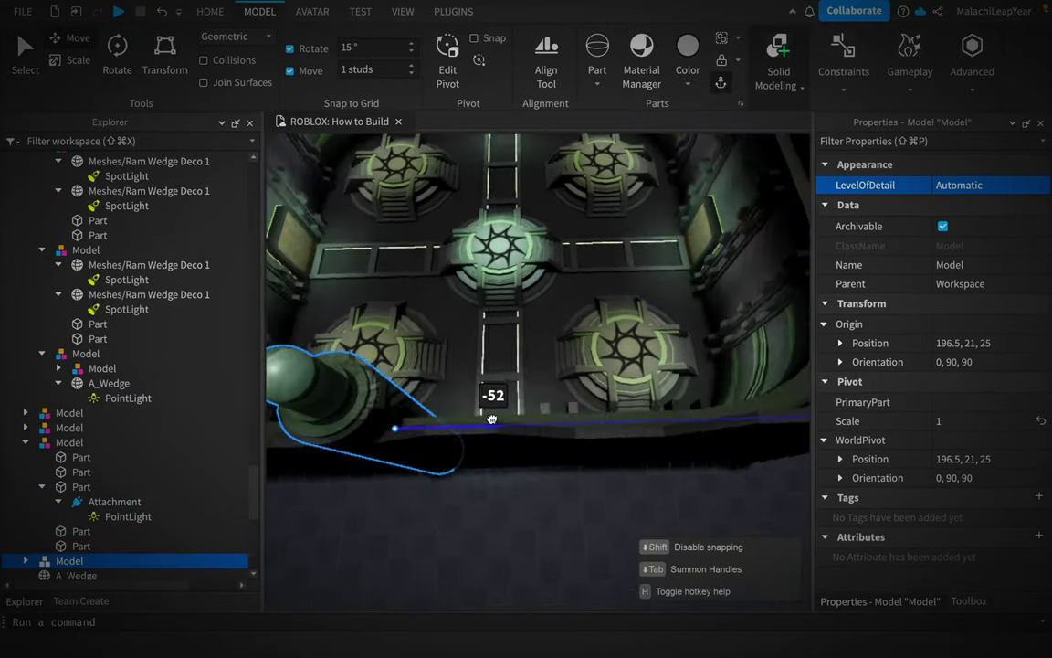
{"action": "left_click_drag", "start_coordinate": [493, 426], "coordinate": [537, 419]}
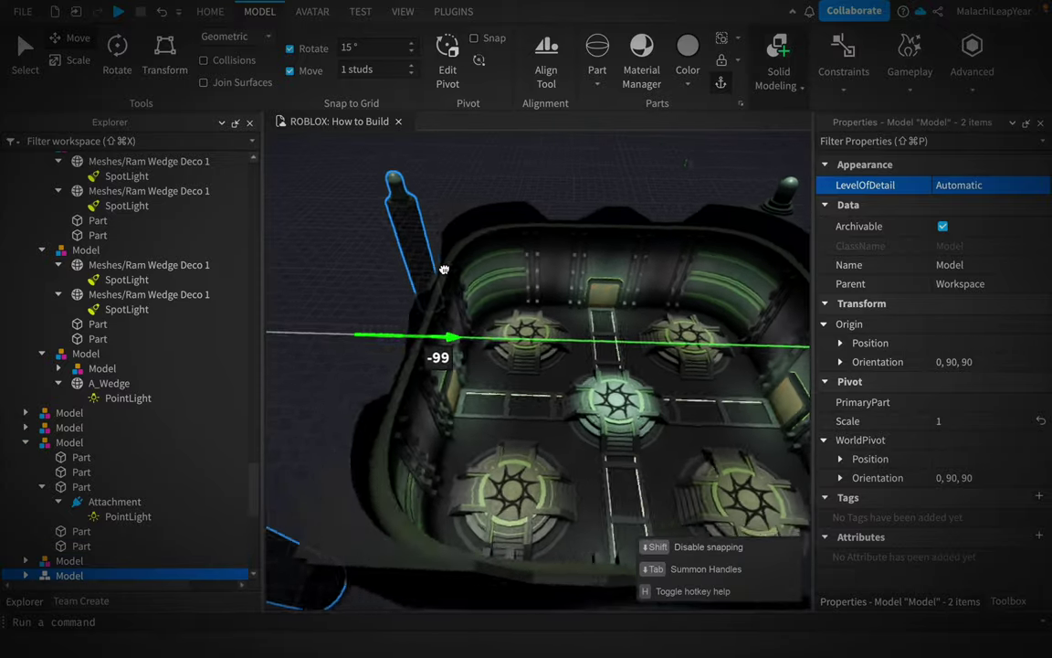
{"action": "left_click_drag", "start_coordinate": [438, 391], "coordinate": [479, 428]}
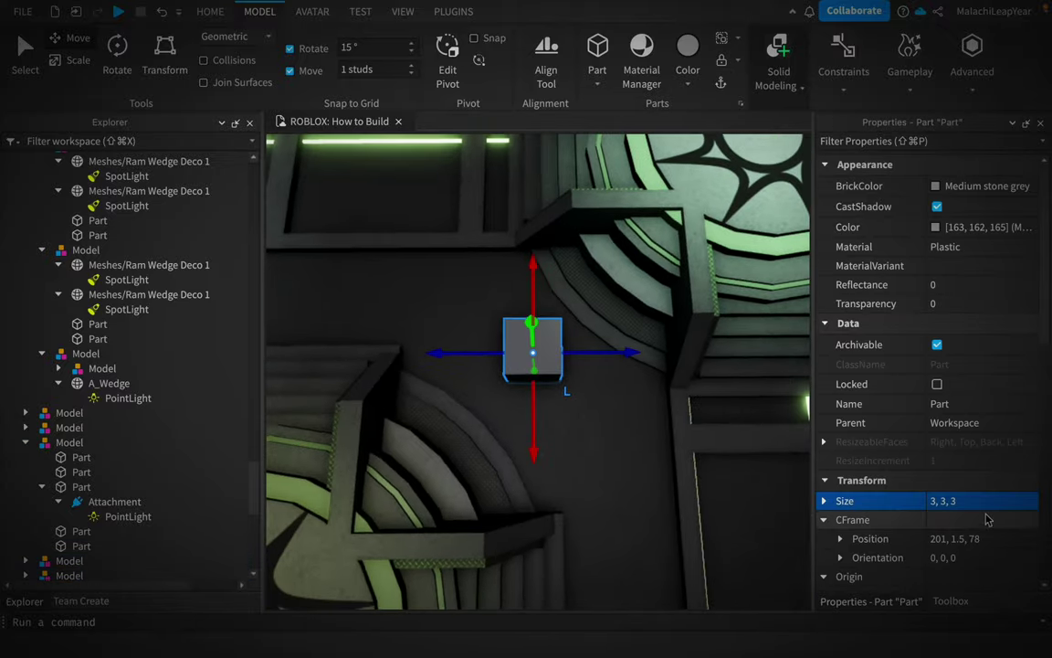
Place four 4 × 1 × 4 stud concrete base plates around the central platform and stand a 56-stud-tall concrete pole on each.
{"action": "left_click_drag", "start_coordinate": [526, 351], "coordinate": [535, 353]}
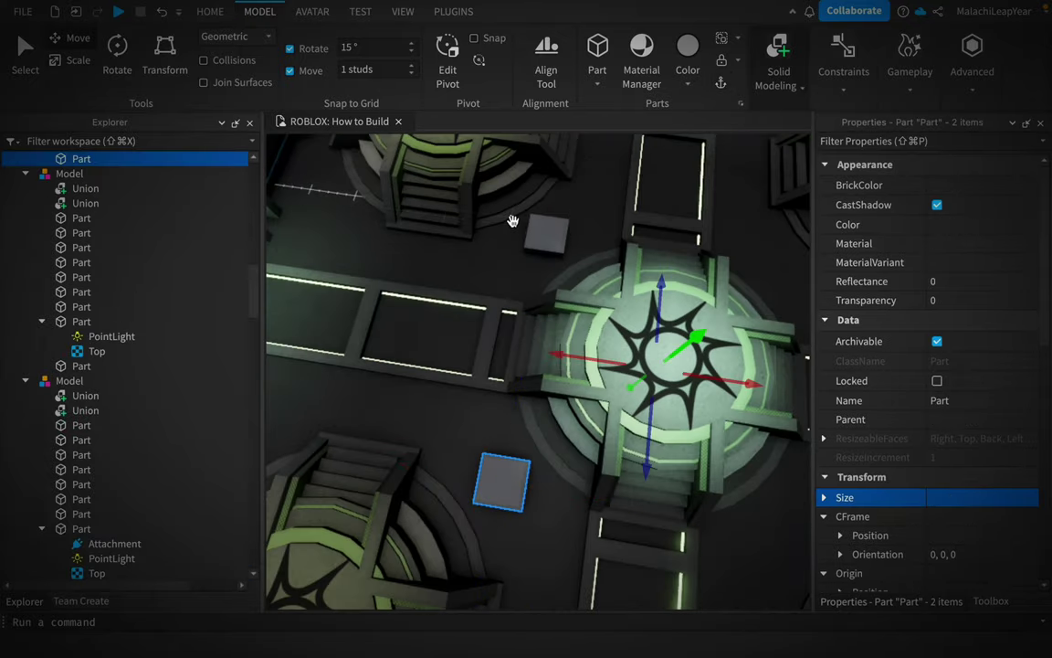
{"action": "left_click", "coordinate": [545, 235]}
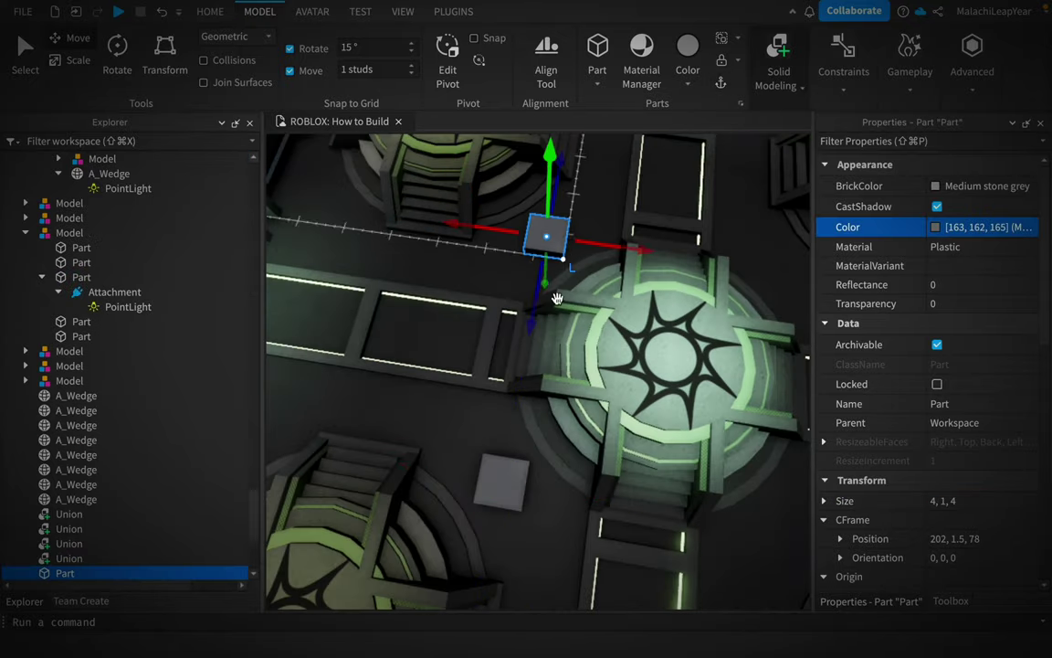
{"action": "left_click", "coordinate": [951, 319]}
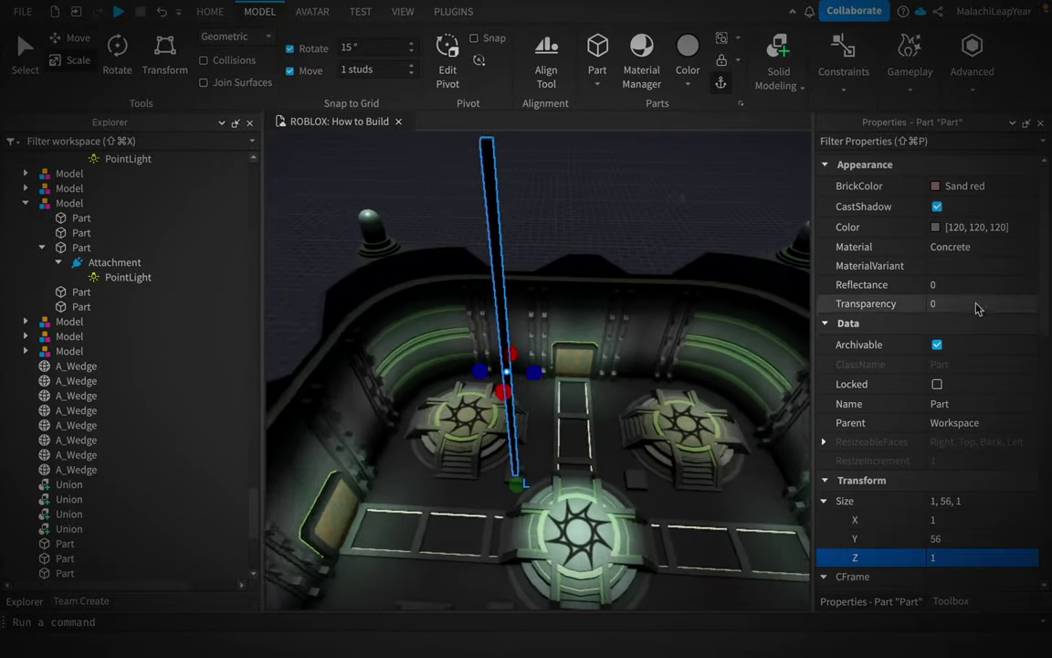
{"action": "left_click", "coordinate": [951, 247]}
{"action": "left_click", "coordinate": [950, 358]}
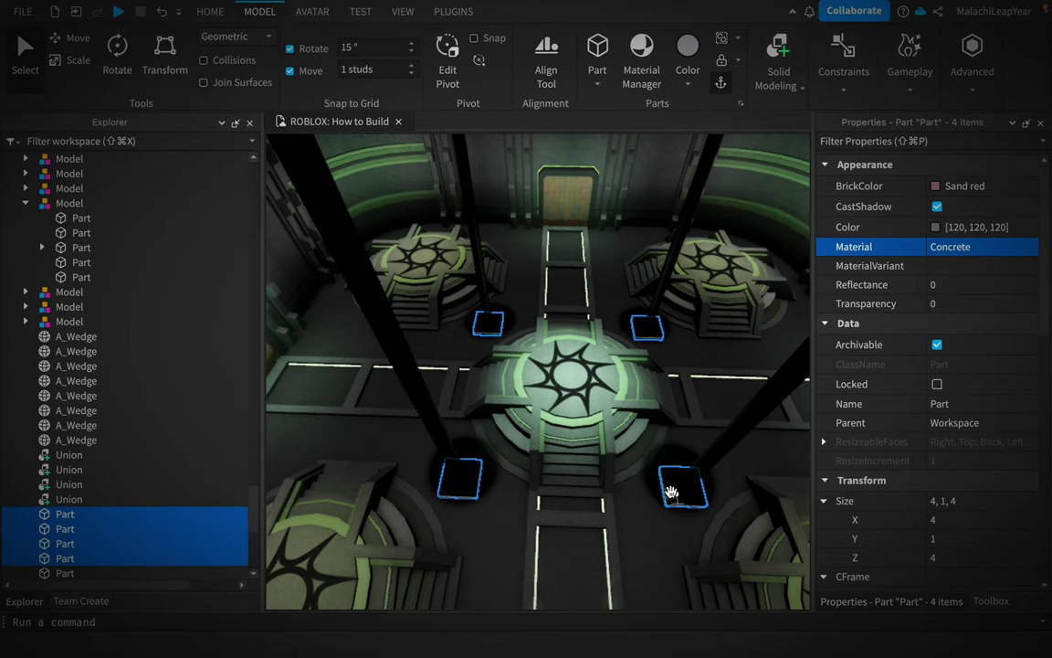
Select the four base plates and adjust the brightness and color of the point lights inside them.
{"action": "key", "text": "XF86AudioRaiseVolume"}
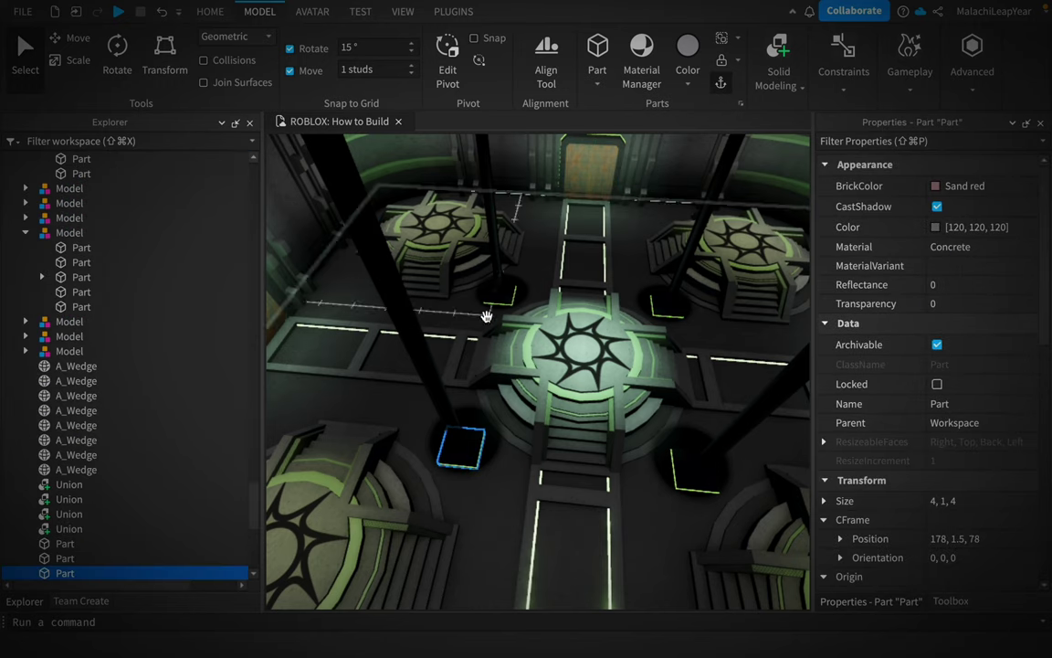
{"action": "left_click", "coordinate": [670, 288], "text": "ctrl"}
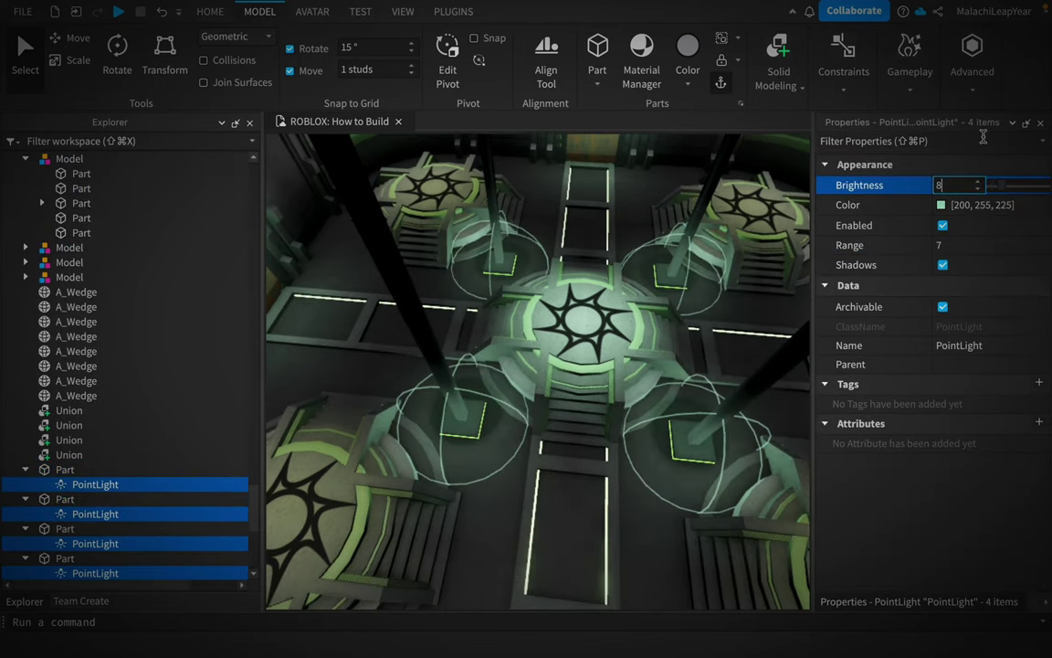
{"action": "type", "text": "5"}
{"action": "key", "text": "Return"}
{"action": "left_click", "coordinate": [941, 205]}
{"action": "left_click", "coordinate": [112, 467]}
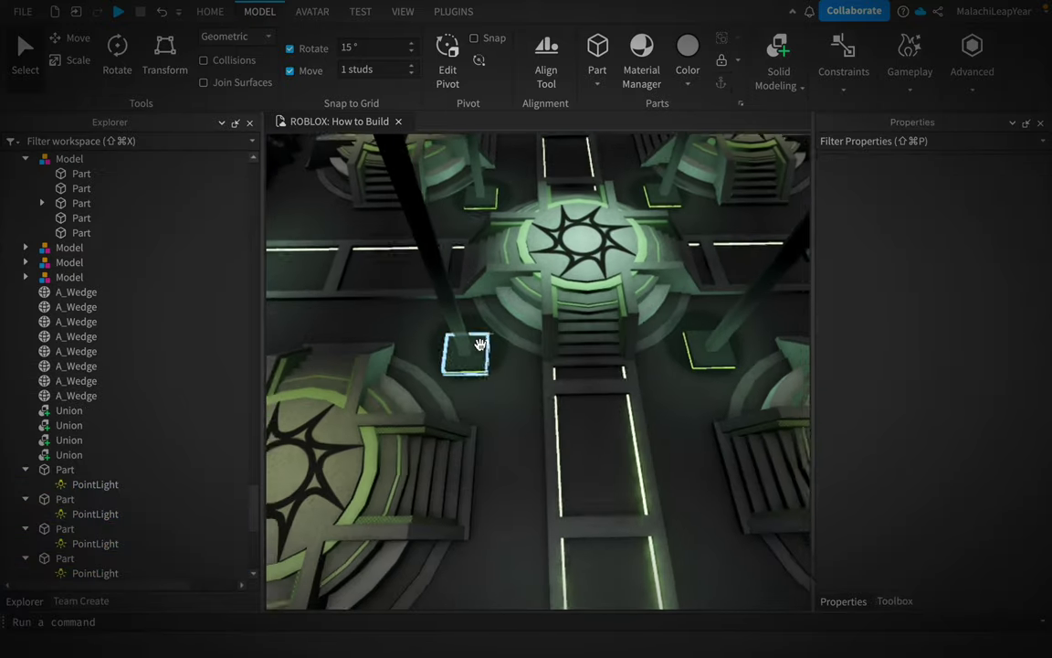
Join the four poles into a braced tower and top each with a neon-edged plate and a beacon.
{"action": "left_click", "coordinate": [462, 350]}
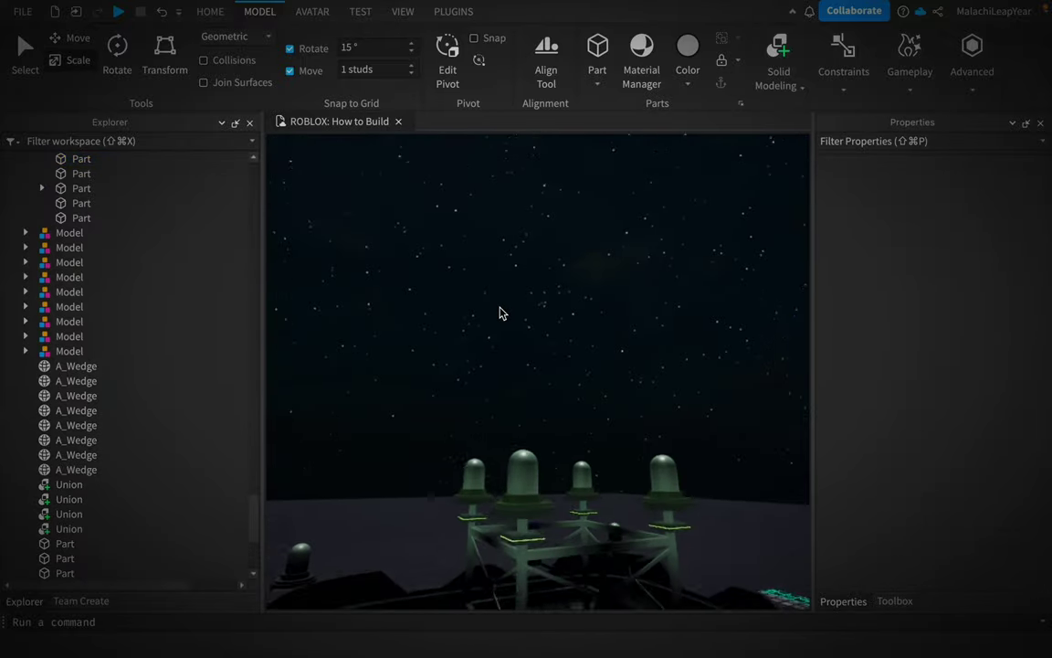
{"action": "left_click", "coordinate": [559, 293]}
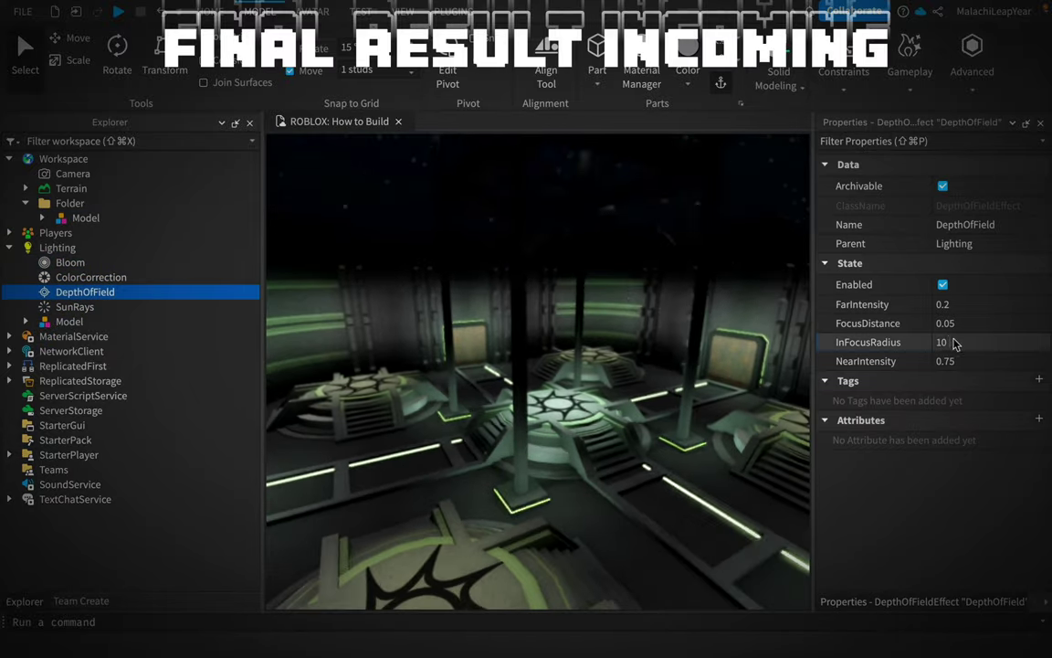
Set the DepthOfField InFocusRadius to 25, and give Lighting a black [0, 0, 0] fog with FogEnd 250.
{"action": "left_click", "coordinate": [955, 342]}
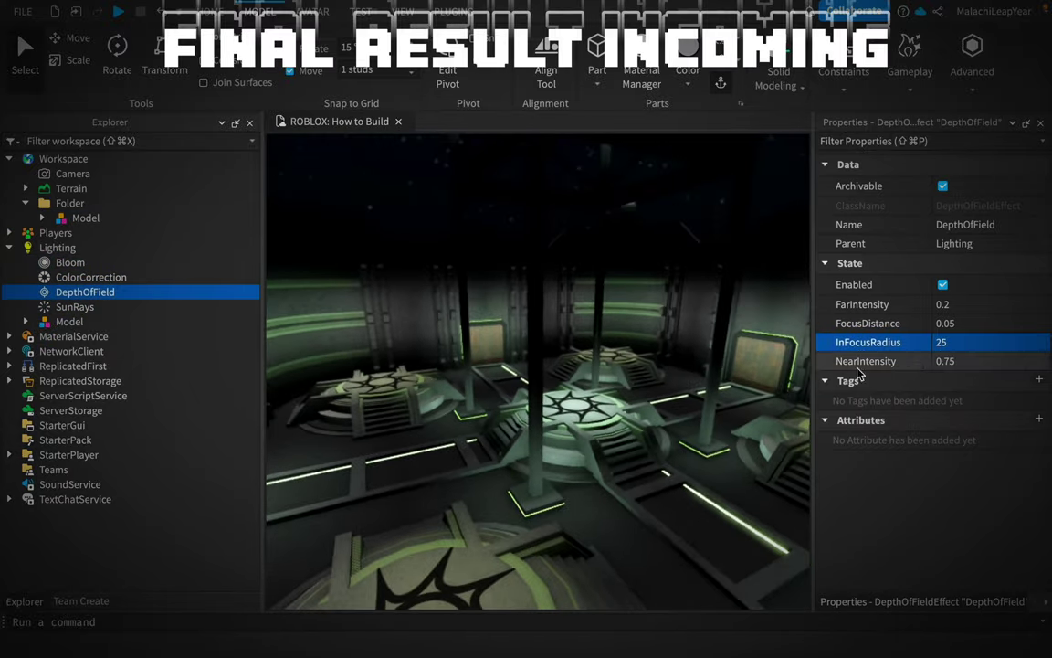
{"action": "type", "text": "250"}
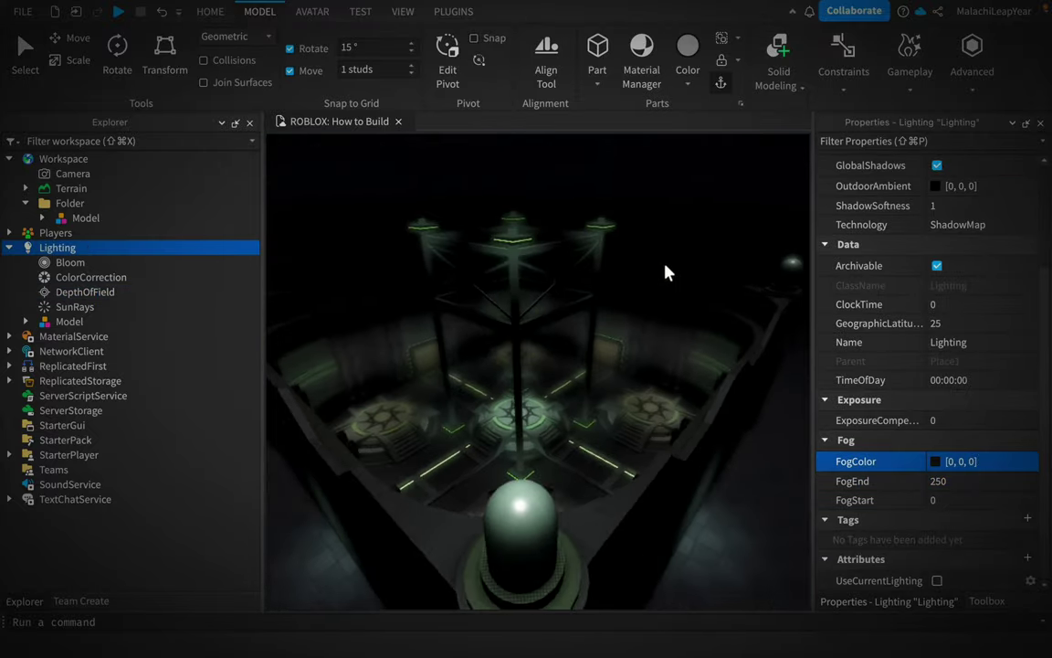
Color the Baseplate inside Terrain black [0, 0, 0] and deselect it.
{"action": "left_click", "coordinate": [25, 188]}
{"action": "scroll", "coordinate": [991, 210], "scroll_direction": "up", "scroll_amount": 3}
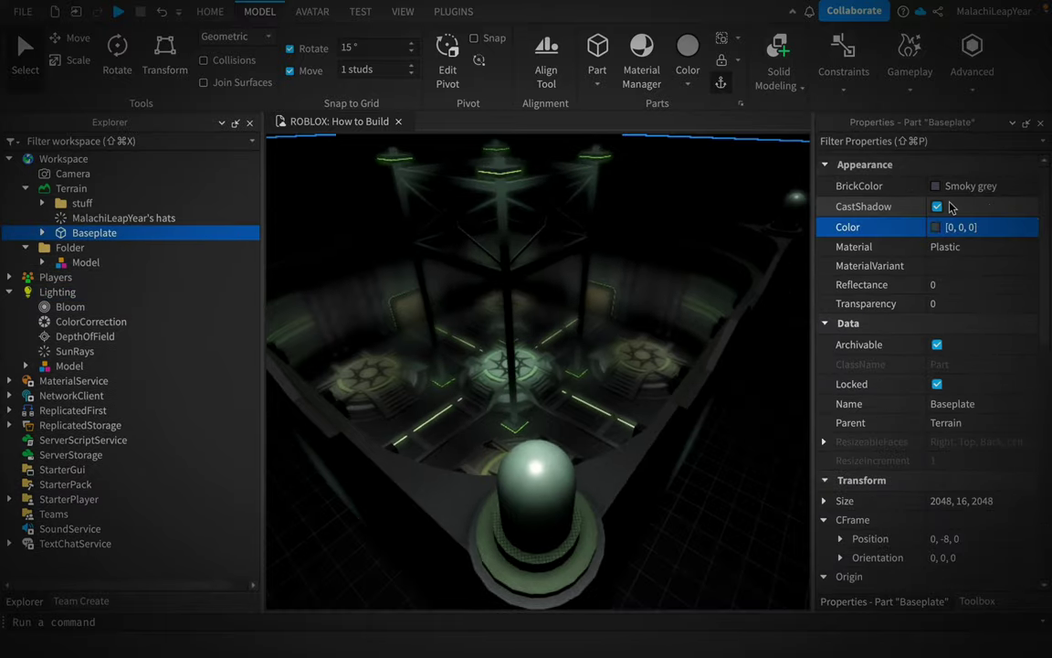
{"action": "left_click", "coordinate": [678, 178]}
{"action": "scroll", "coordinate": [548, 327], "scroll_direction": "up", "scroll_amount": 5}
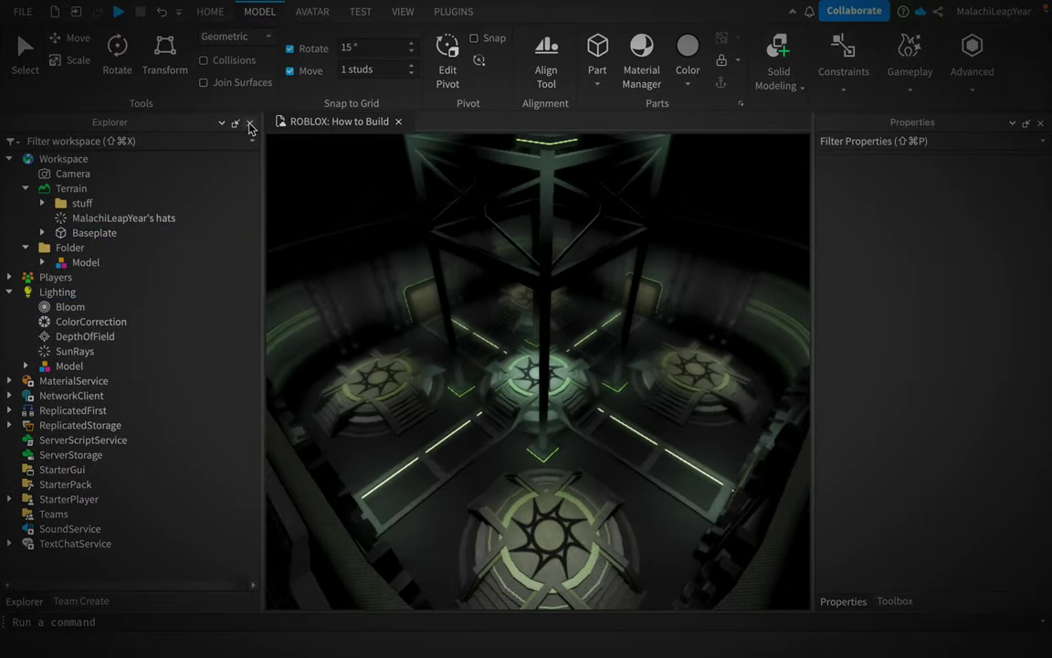